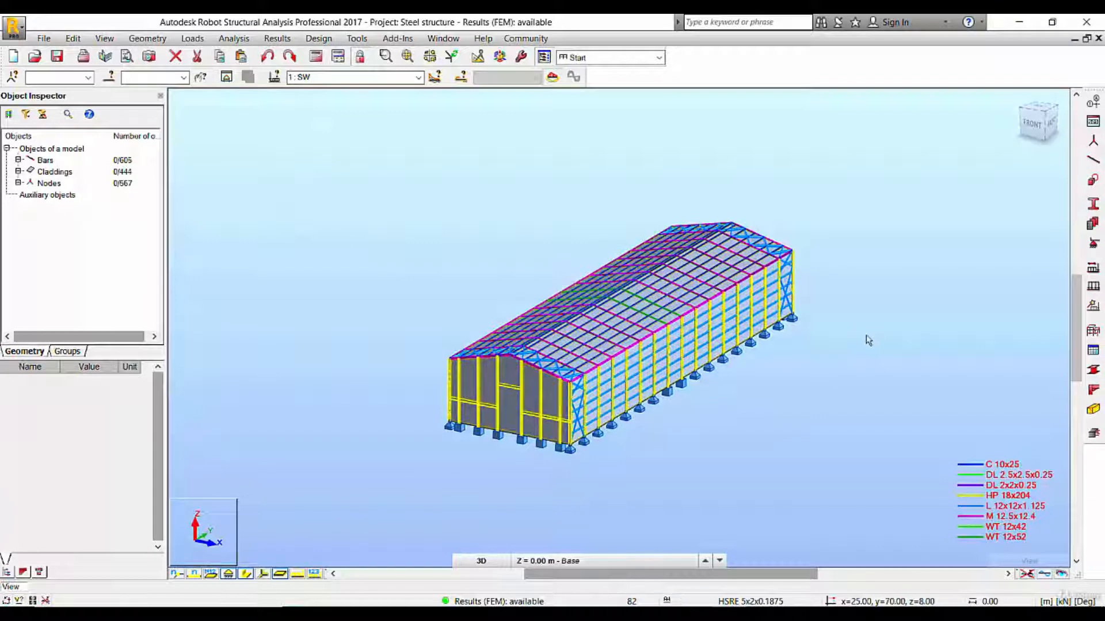
Open the bar diagrams settings, turn on value labels and differentiate positive and negative values, and apply
click(278, 39)
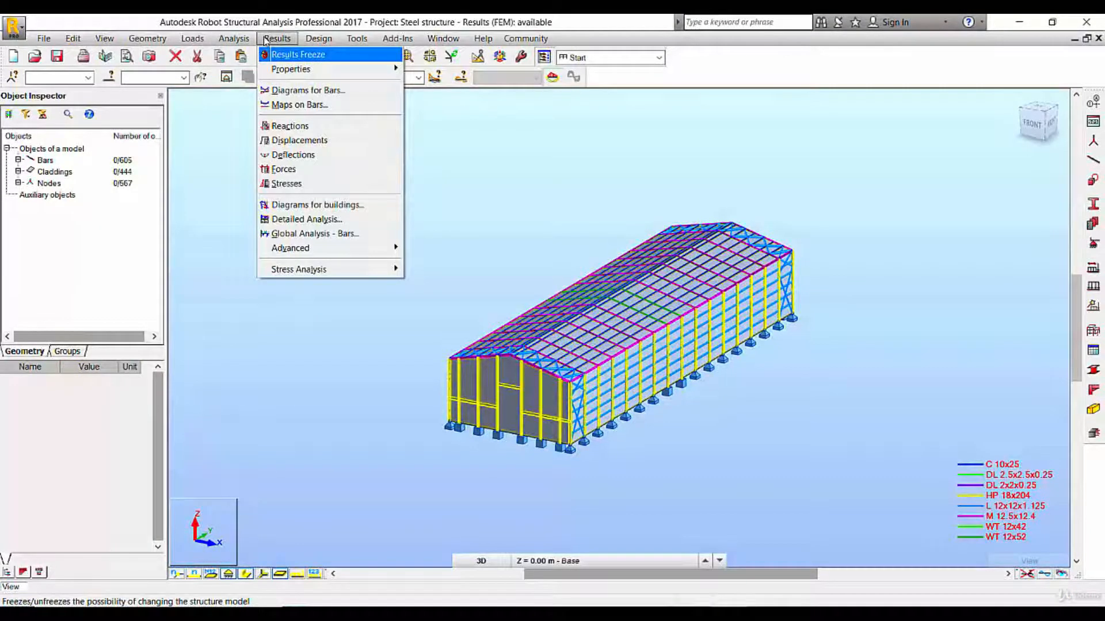
click(343, 92)
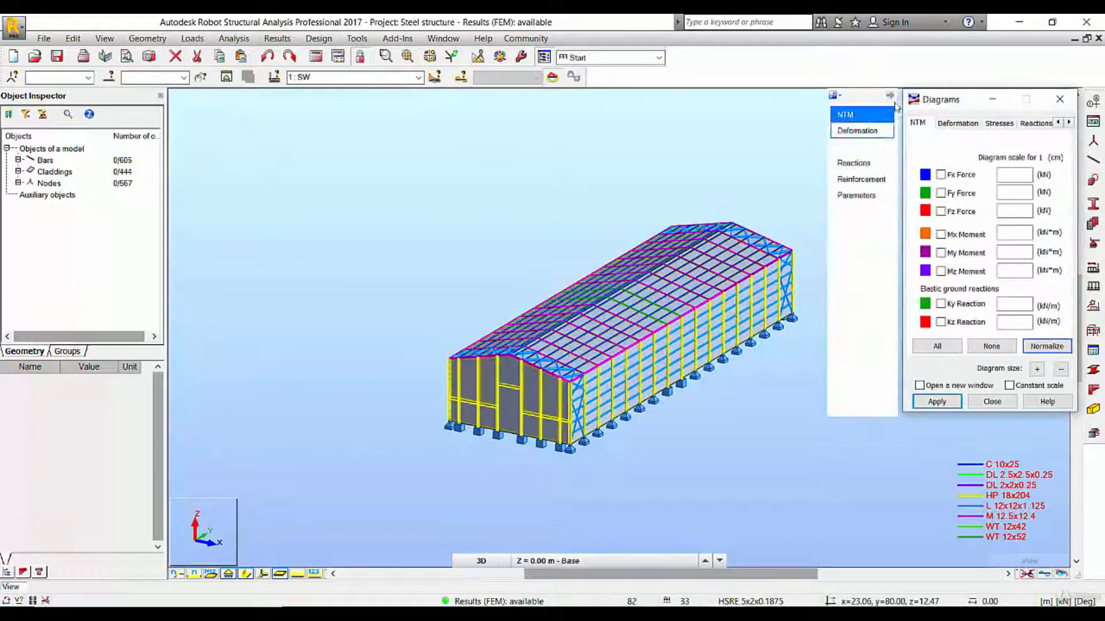
click(869, 196)
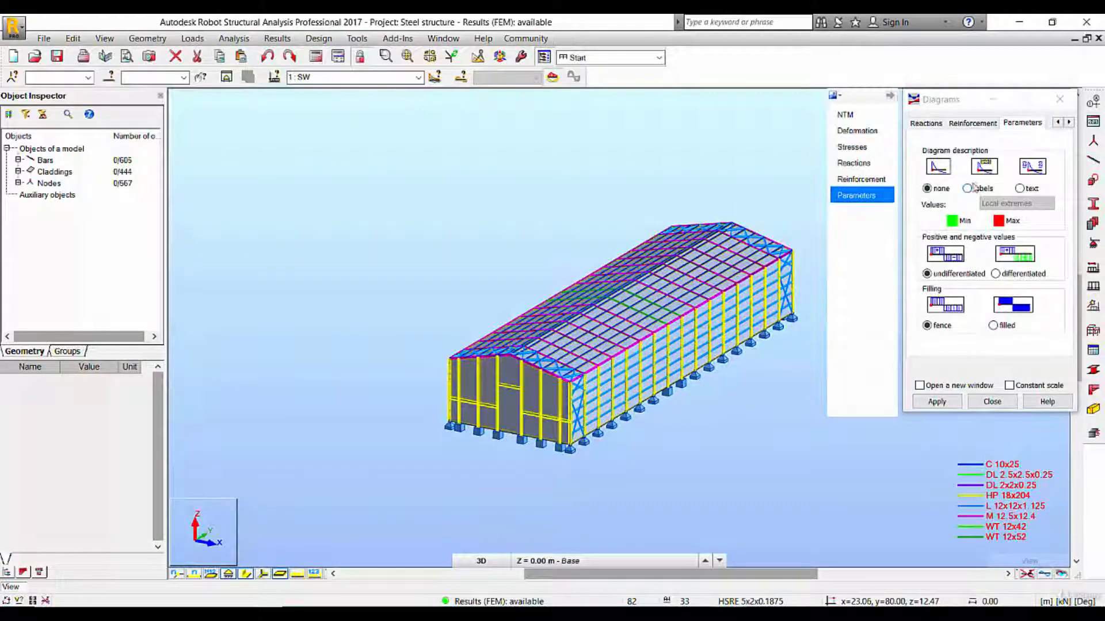
click(968, 189)
click(996, 274)
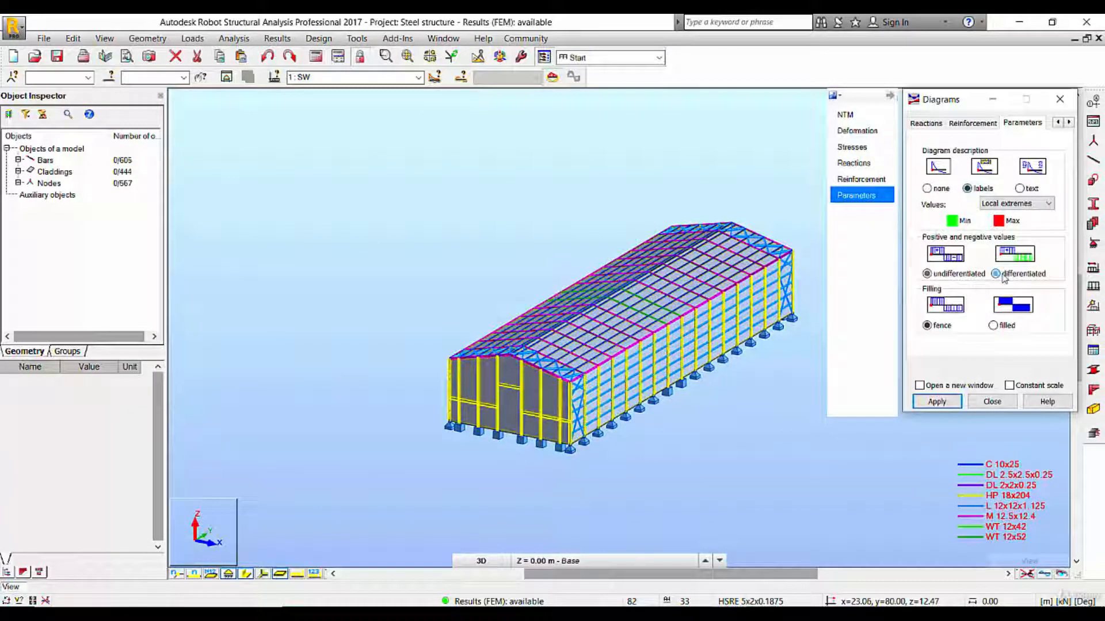
click(937, 402)
Display the My moment diagram on the bars, and replace it with the Mz moment diagram
click(858, 115)
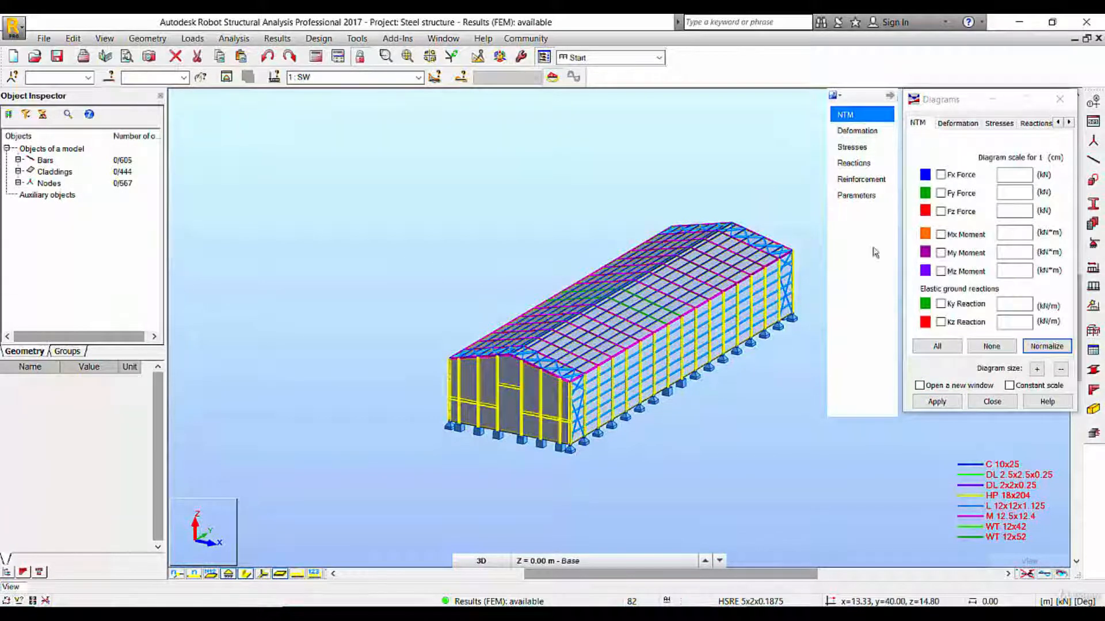
click(954, 254)
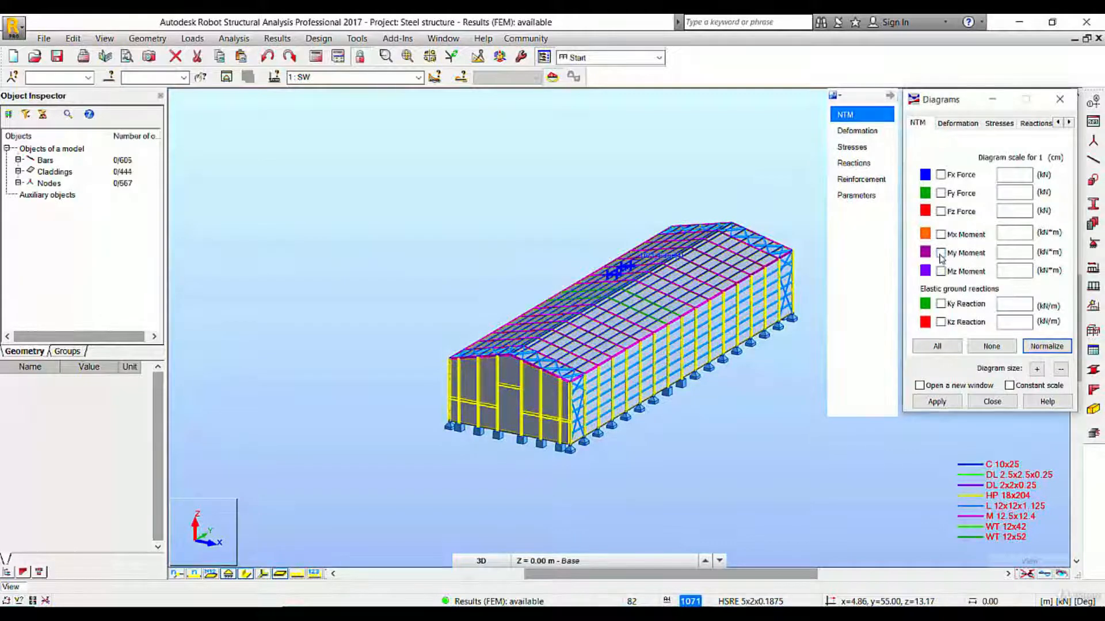
click(941, 405)
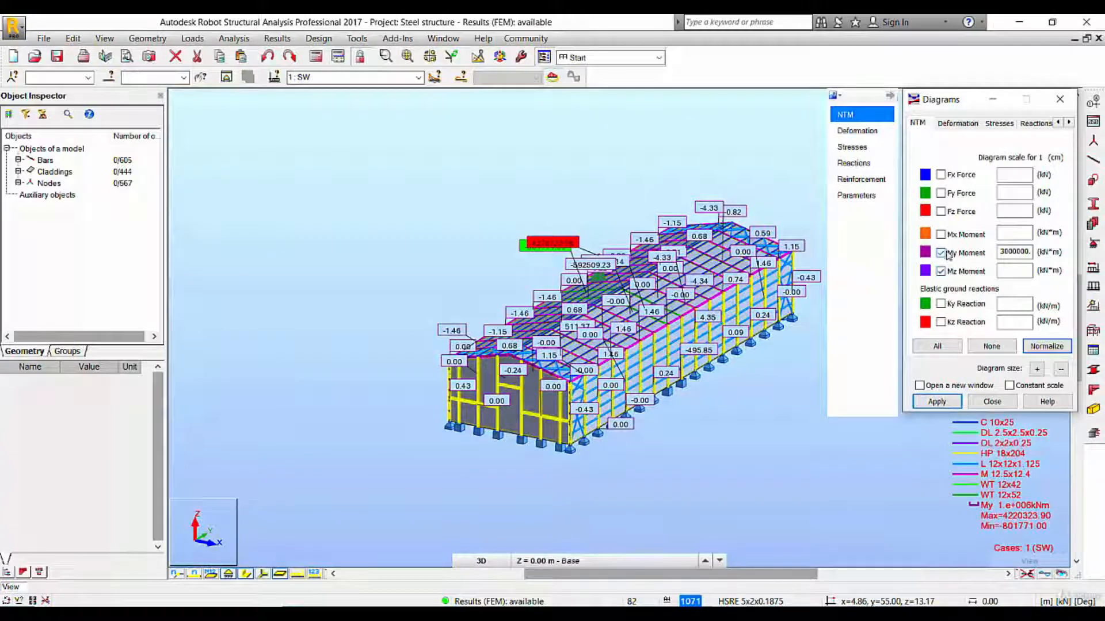
click(938, 402)
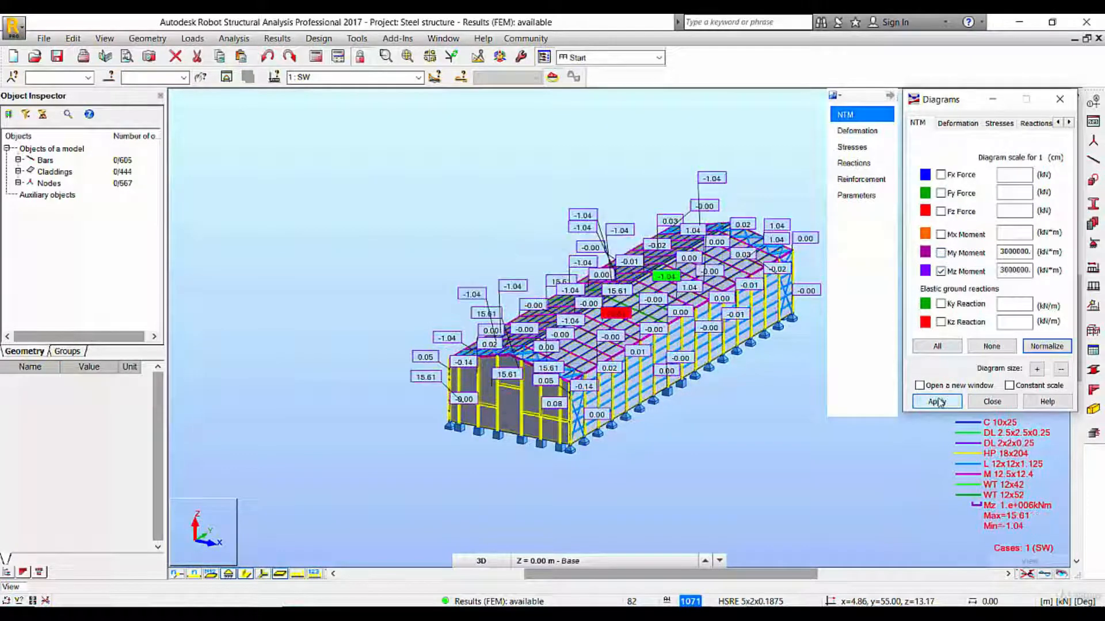
scroll(587, 426, up, 4)
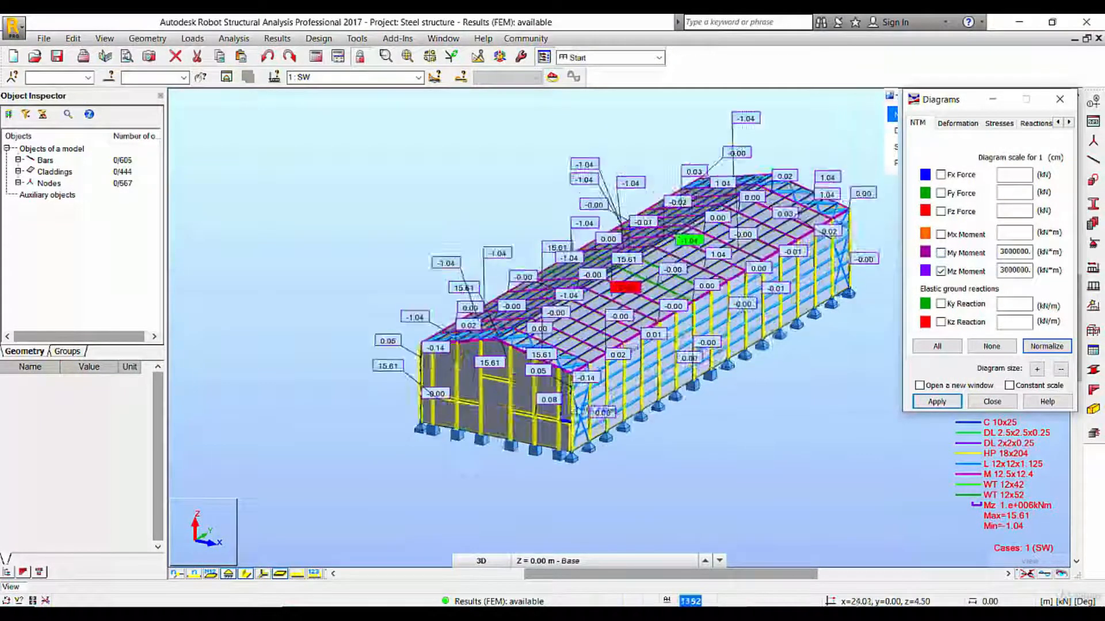
scroll(587, 423, up, 3)
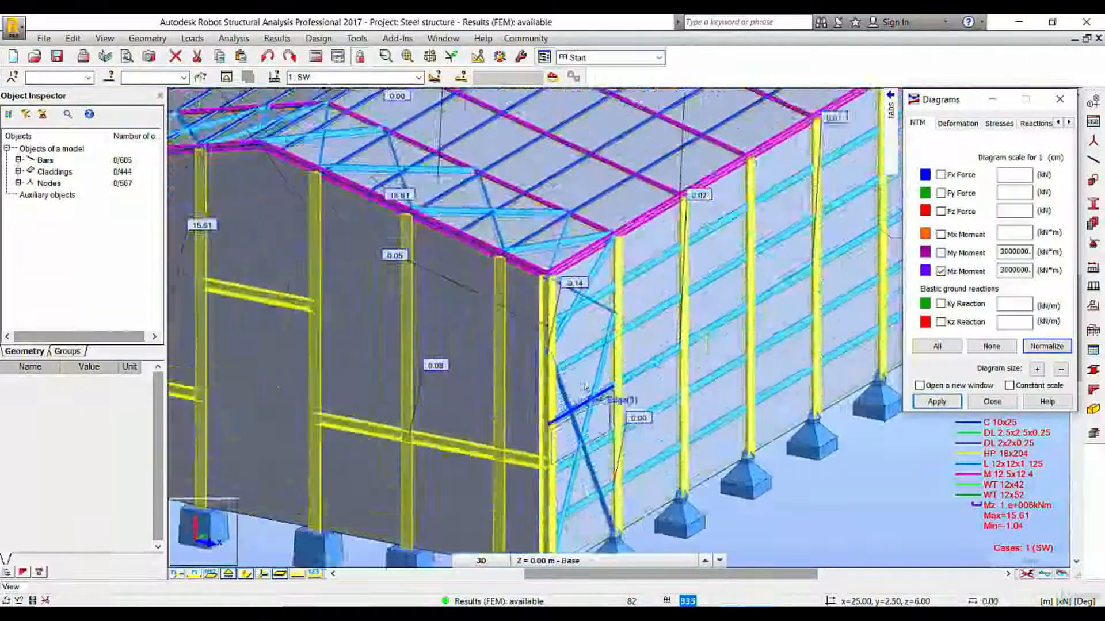
scroll(621, 389, down, 8)
Show the active object groups in the model view, starting from the Beam group
click(68, 351)
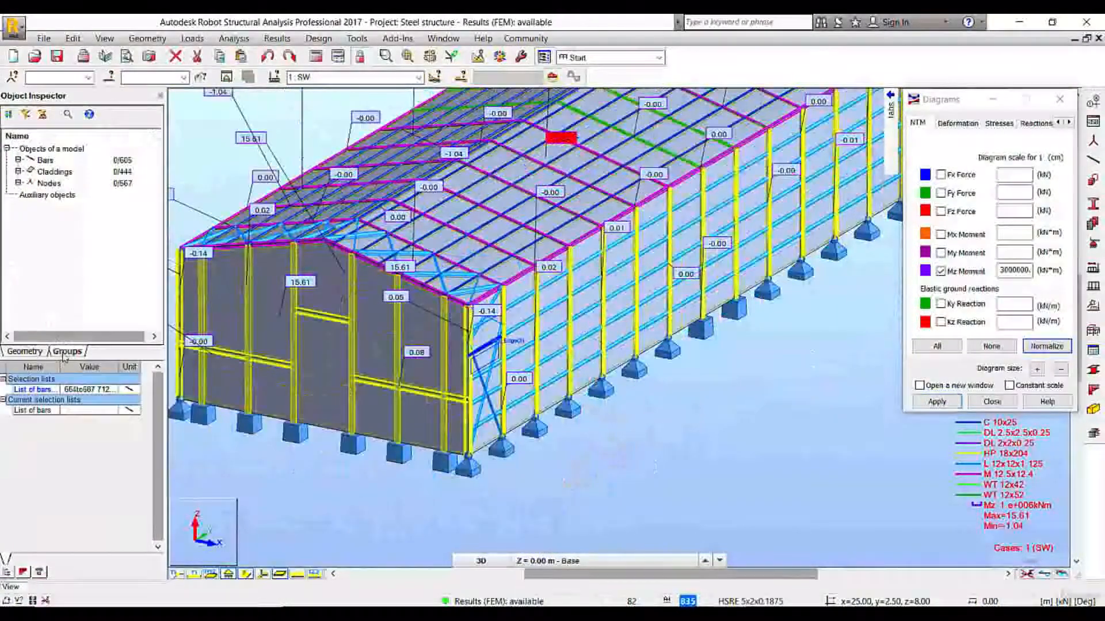
right_click(50, 242)
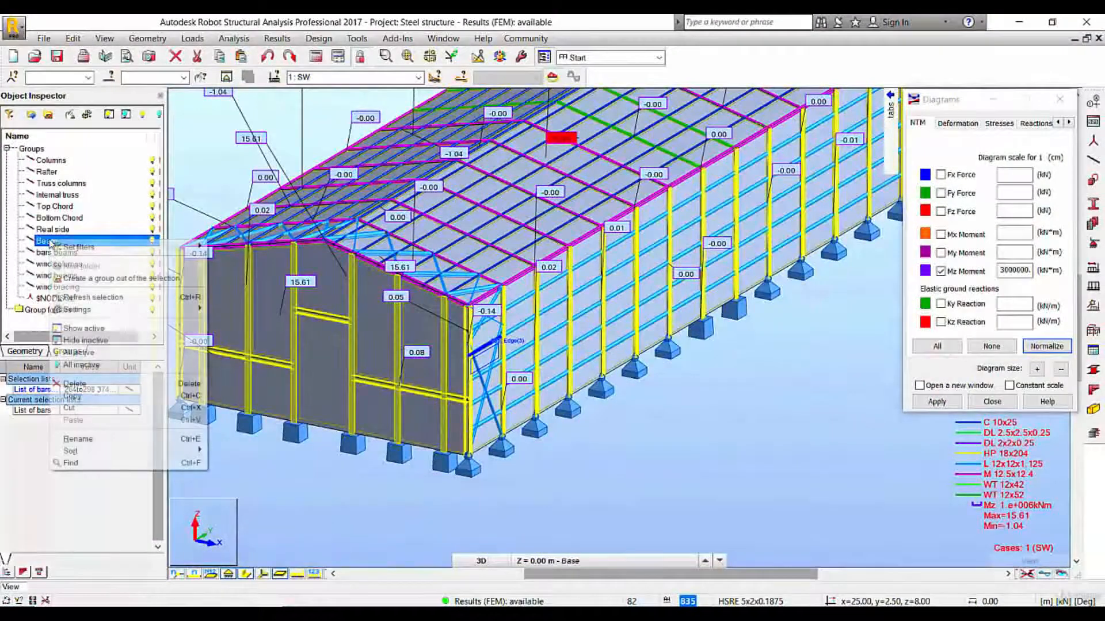
click(115, 331)
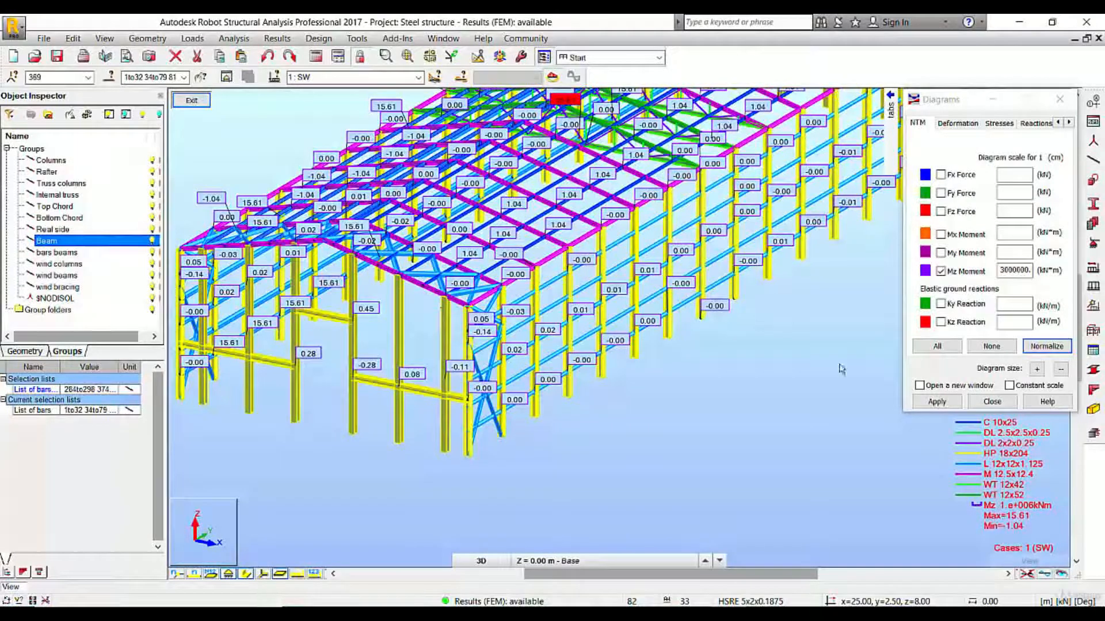
Display the My and Mz moment diagrams together, normalizing the Mz diagram scale to 15 kN*m
click(929, 403)
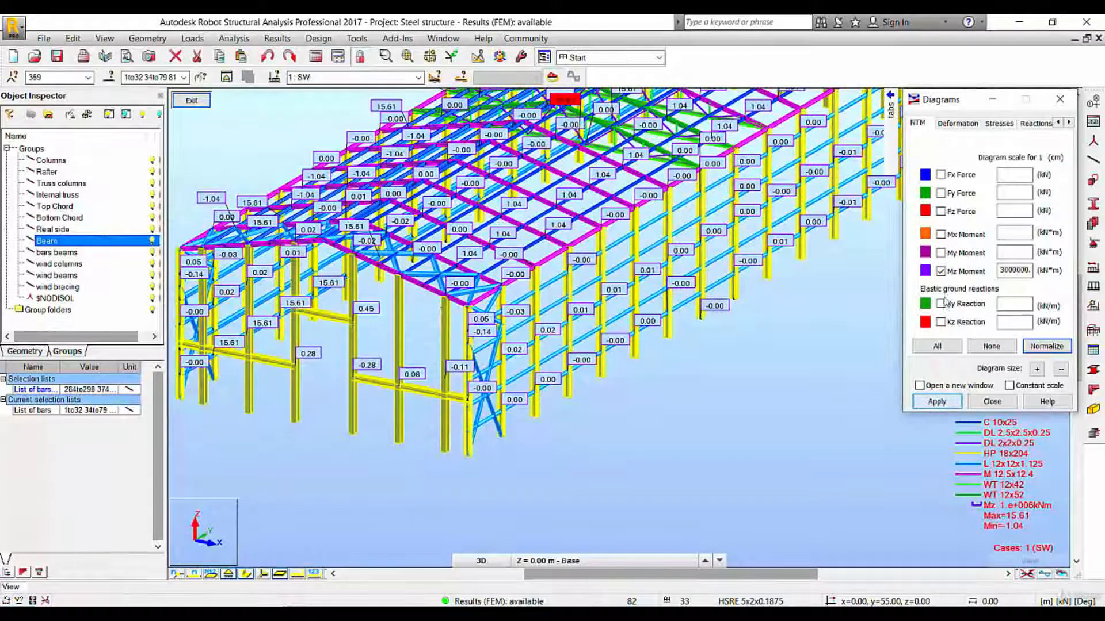
click(937, 402)
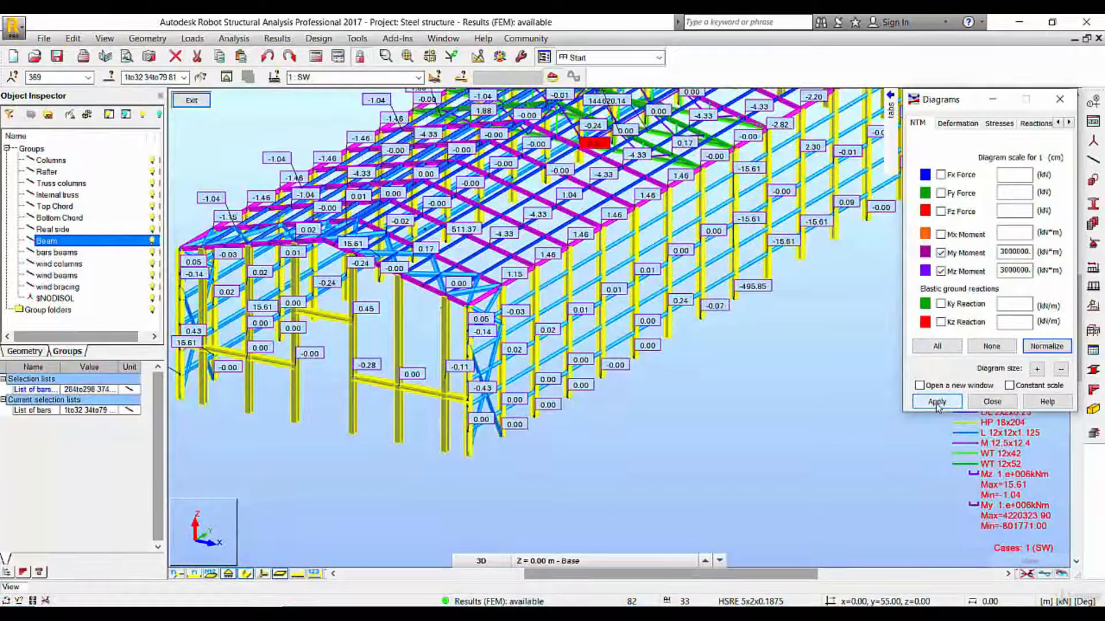
click(936, 403)
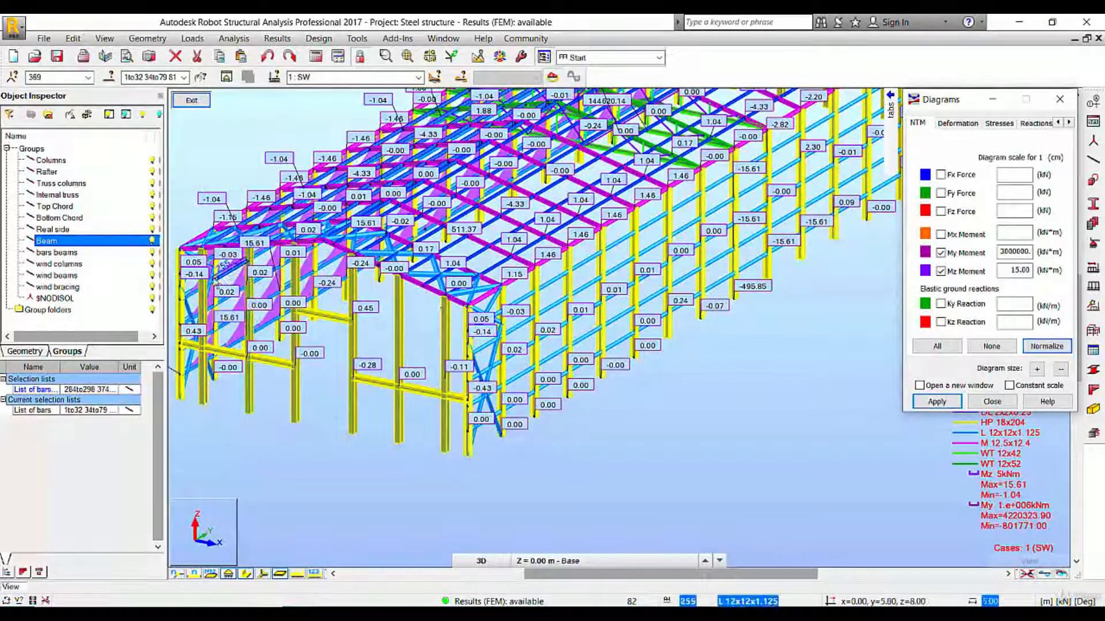
scroll(182, 270, up, 8)
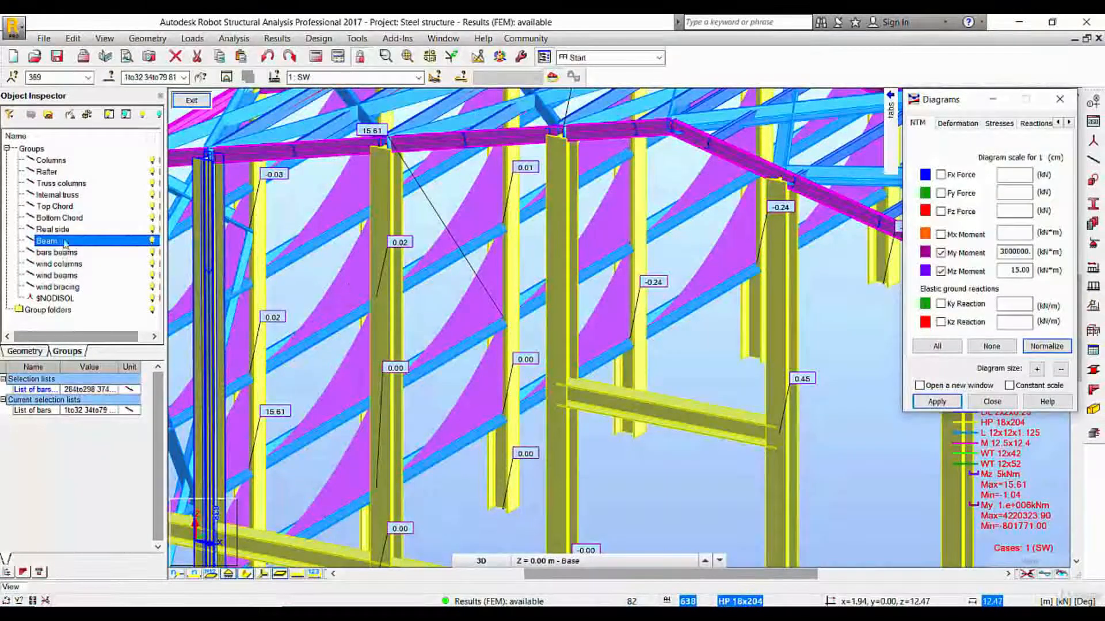
click(226, 77)
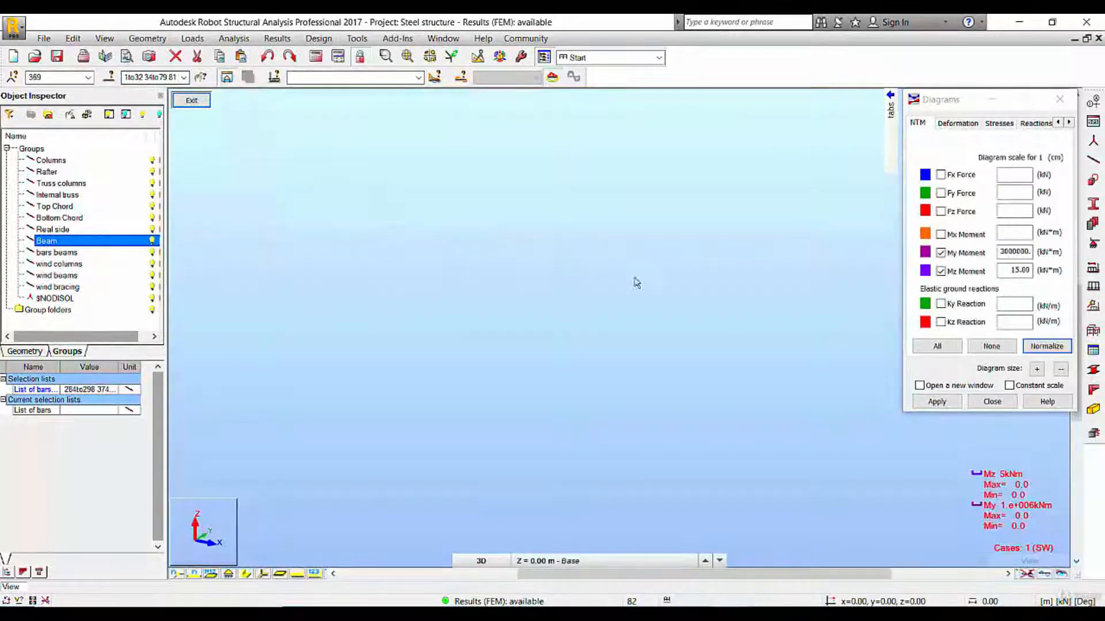
click(936, 402)
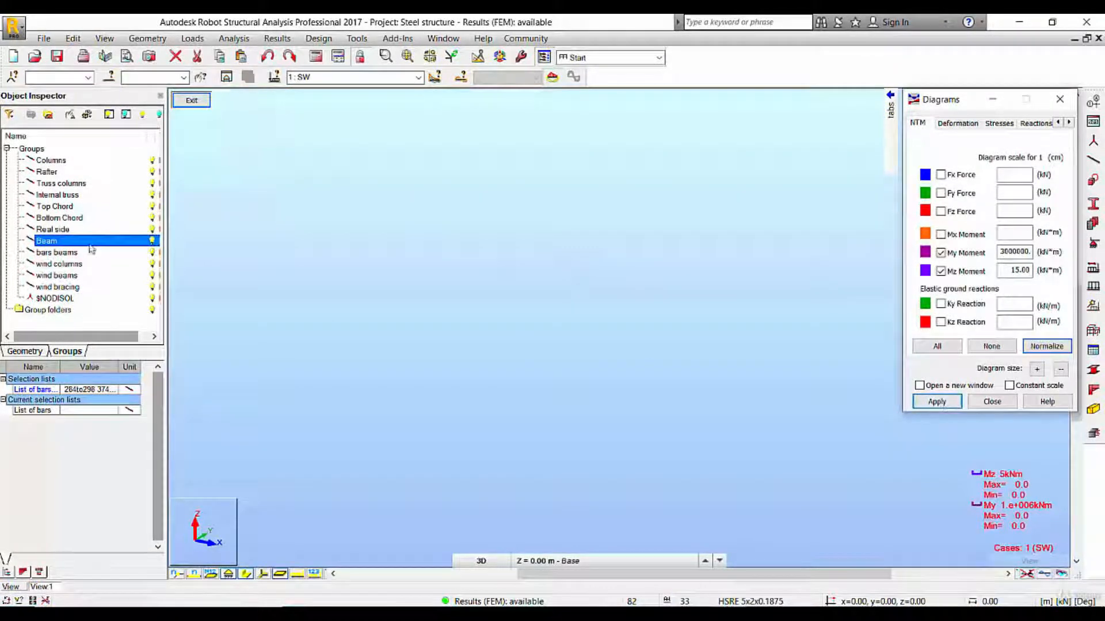
click(56, 253)
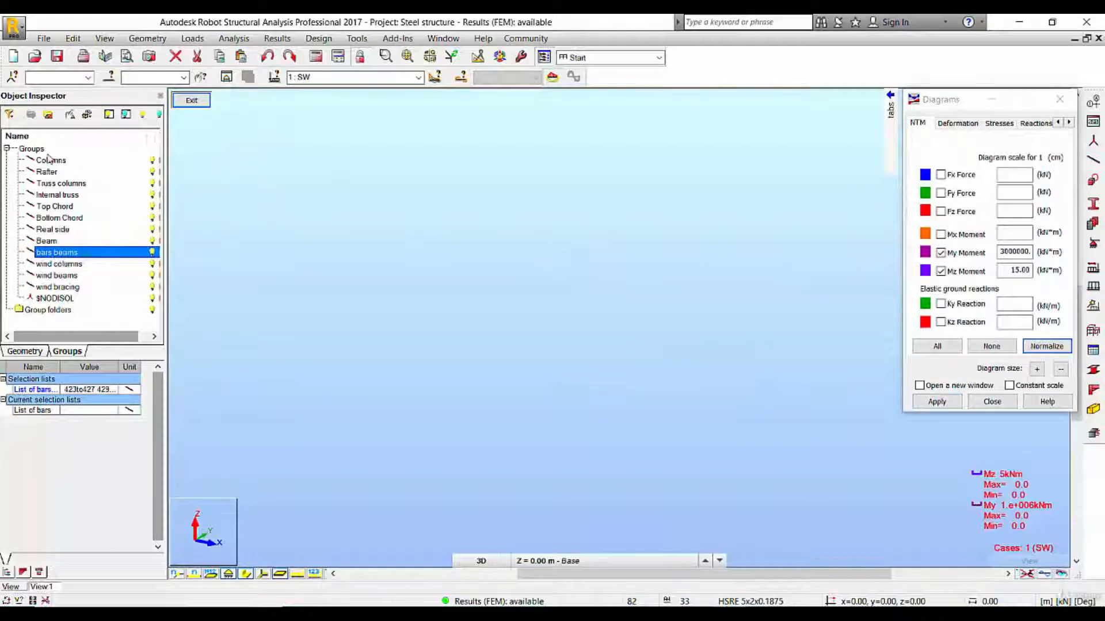
Select the bars of the Columns group and isolate them in the model view
right_click(49, 160)
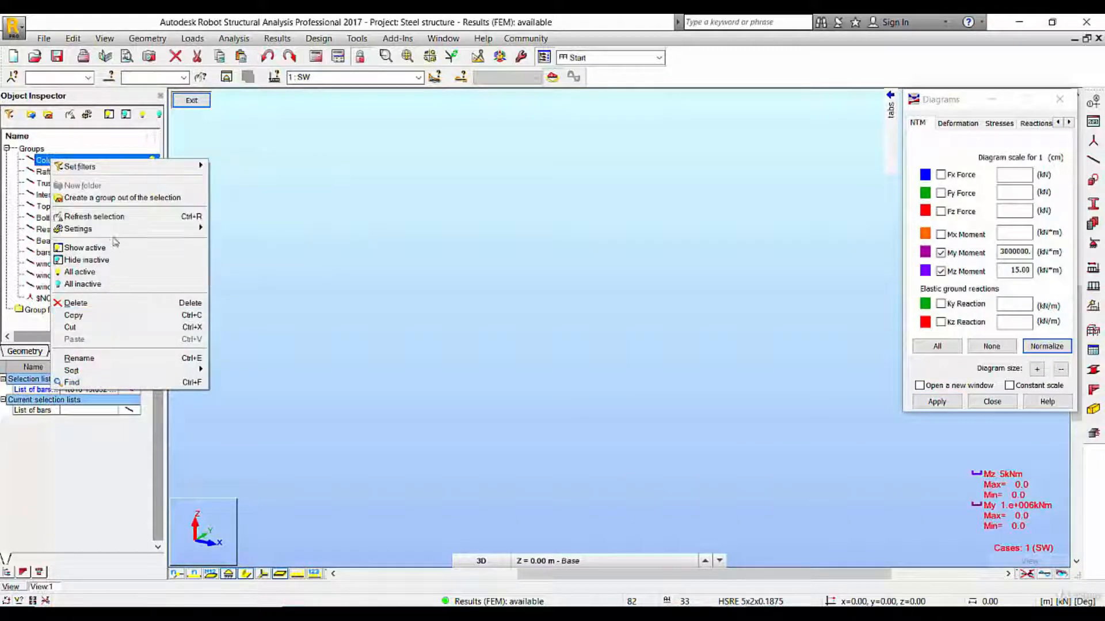
click(118, 216)
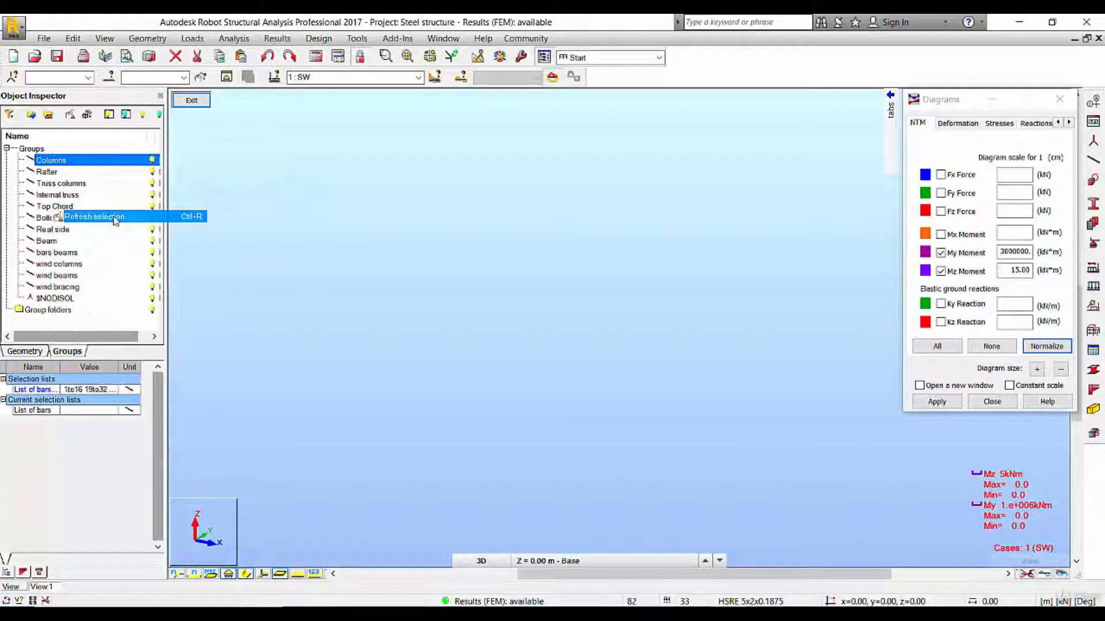
click(192, 102)
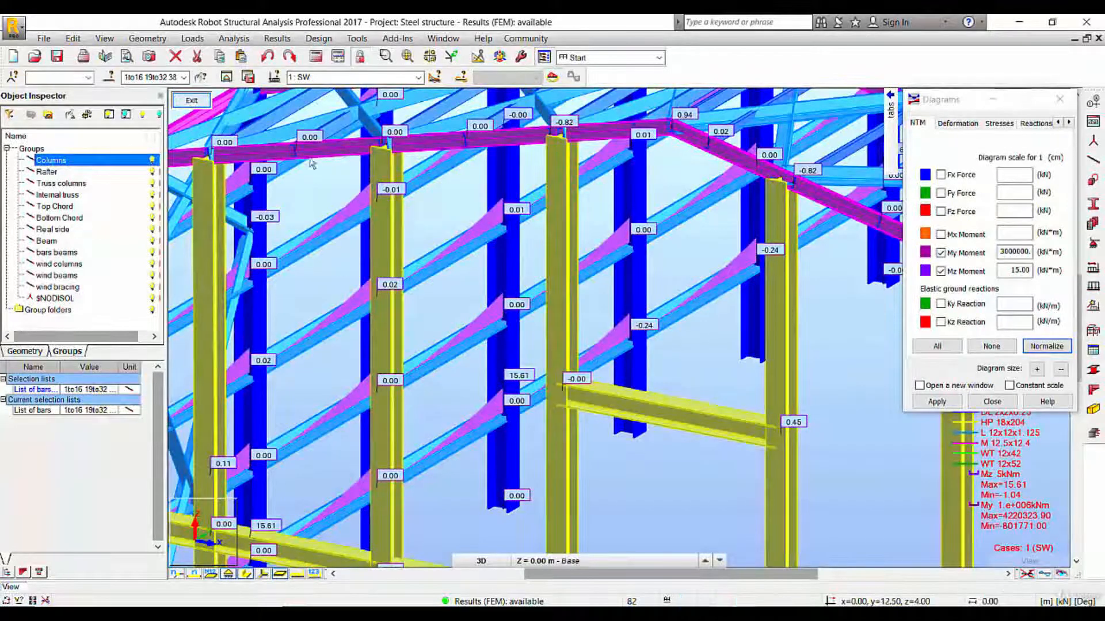
click(227, 79)
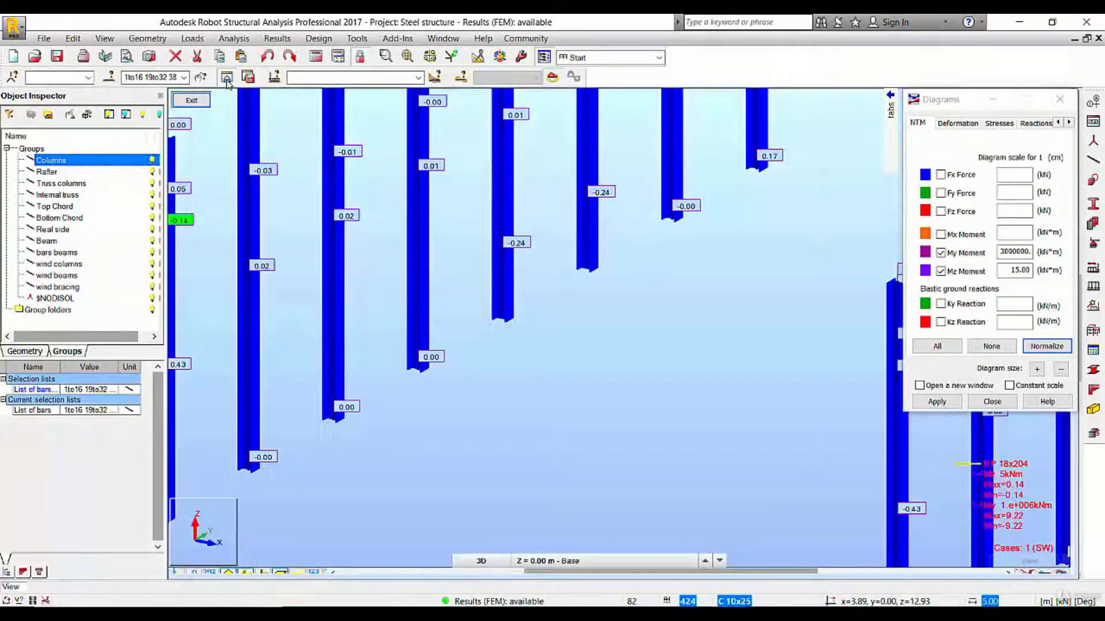
Display the Fx force diagram on the columns instead of the My and Mz moments, for load case 1: SW
click(944, 182)
click(941, 253)
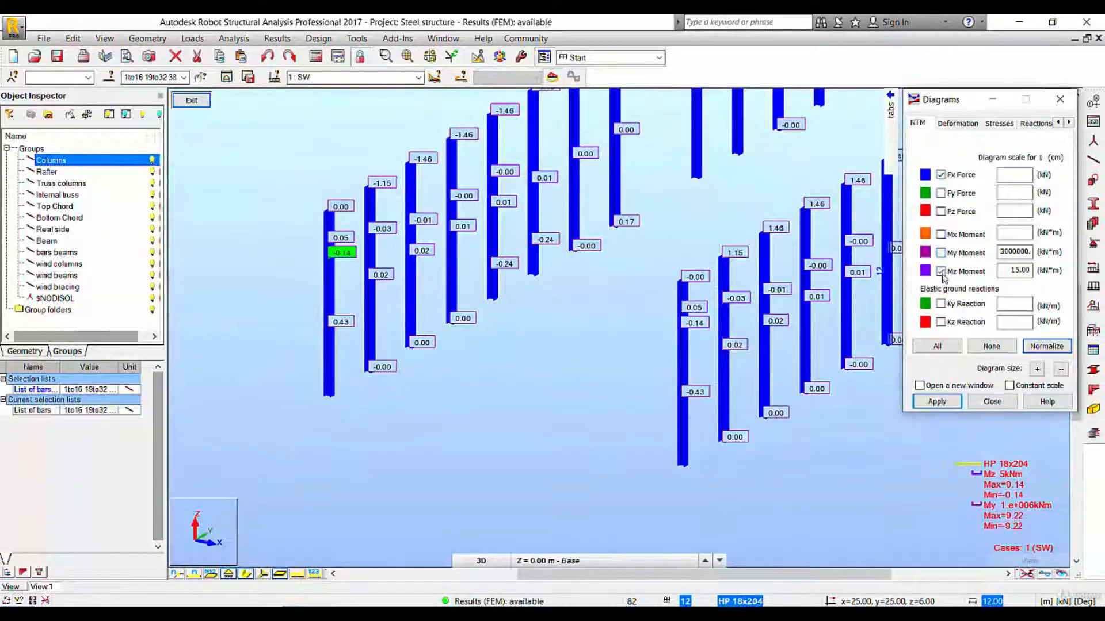
click(941, 271)
click(937, 402)
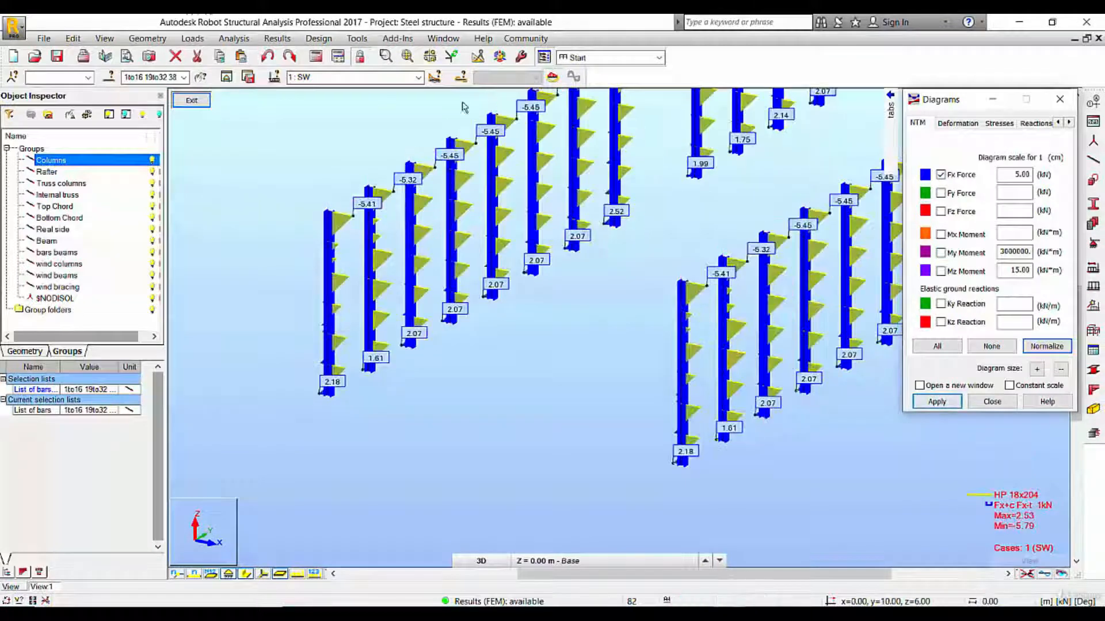
click(418, 77)
click(397, 90)
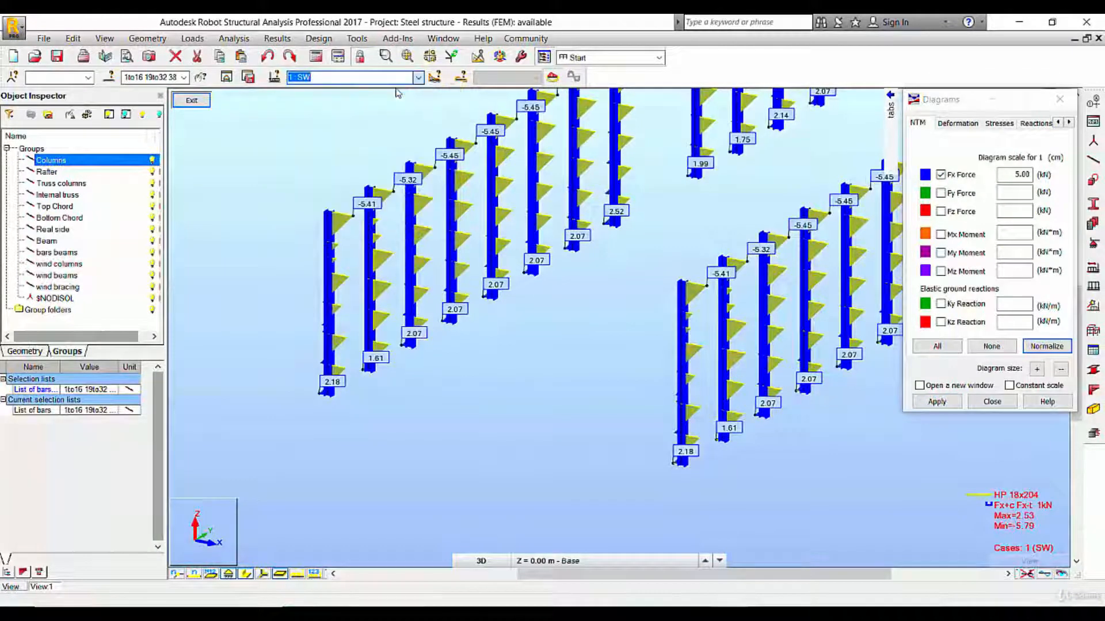
click(954, 402)
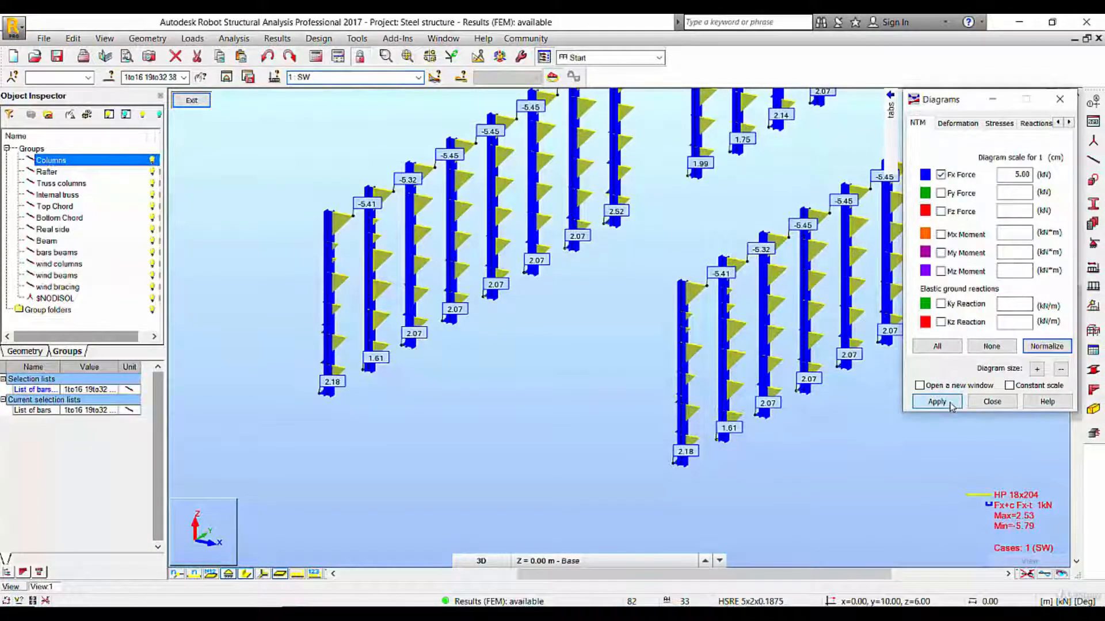
Add the Fy force, Fz force and Mz moment diagrams to the Fx diagram on the columns
click(941, 193)
click(938, 401)
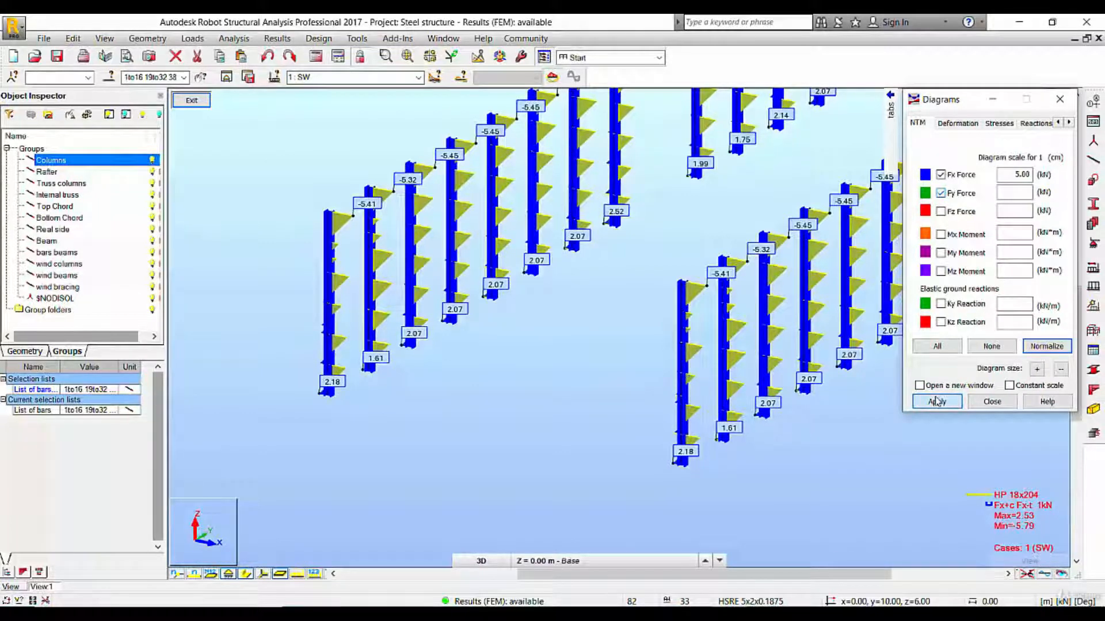
click(940, 212)
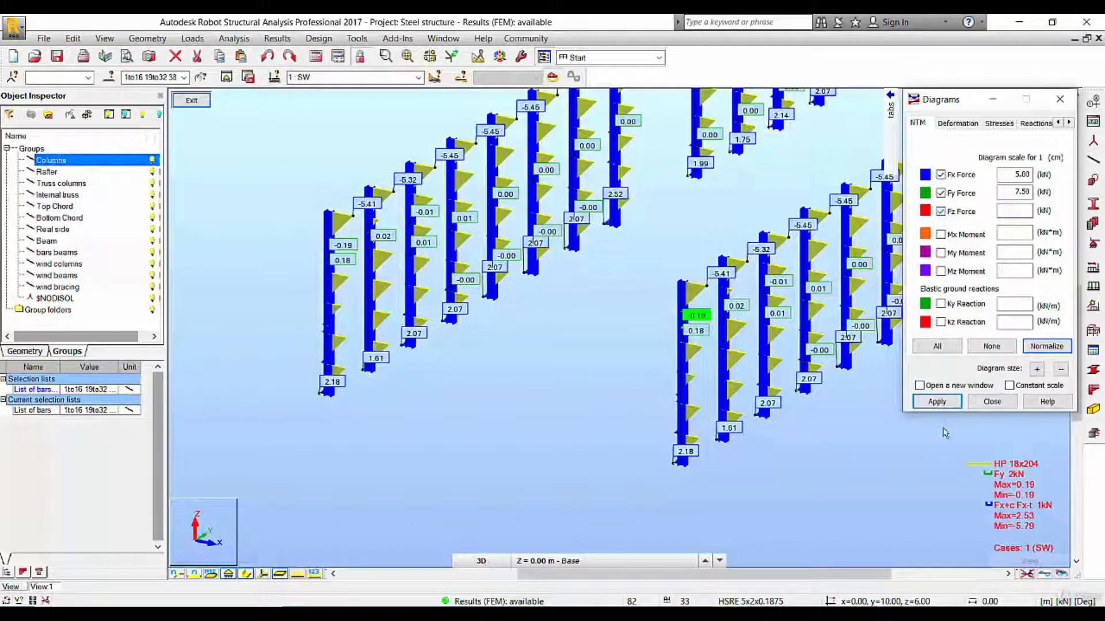
click(936, 402)
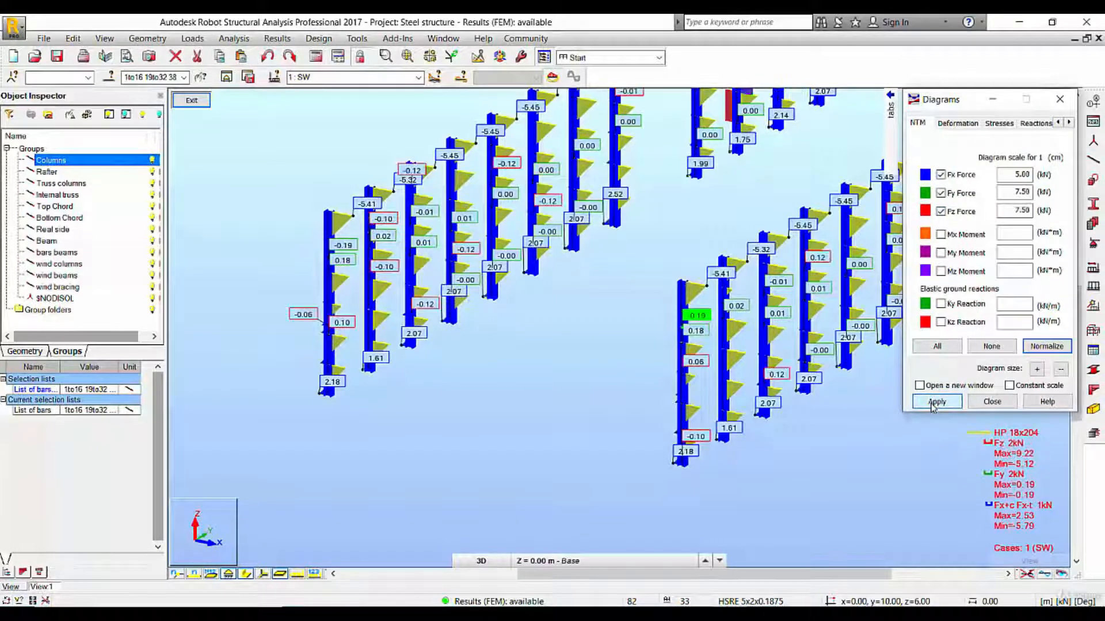
click(941, 272)
click(936, 402)
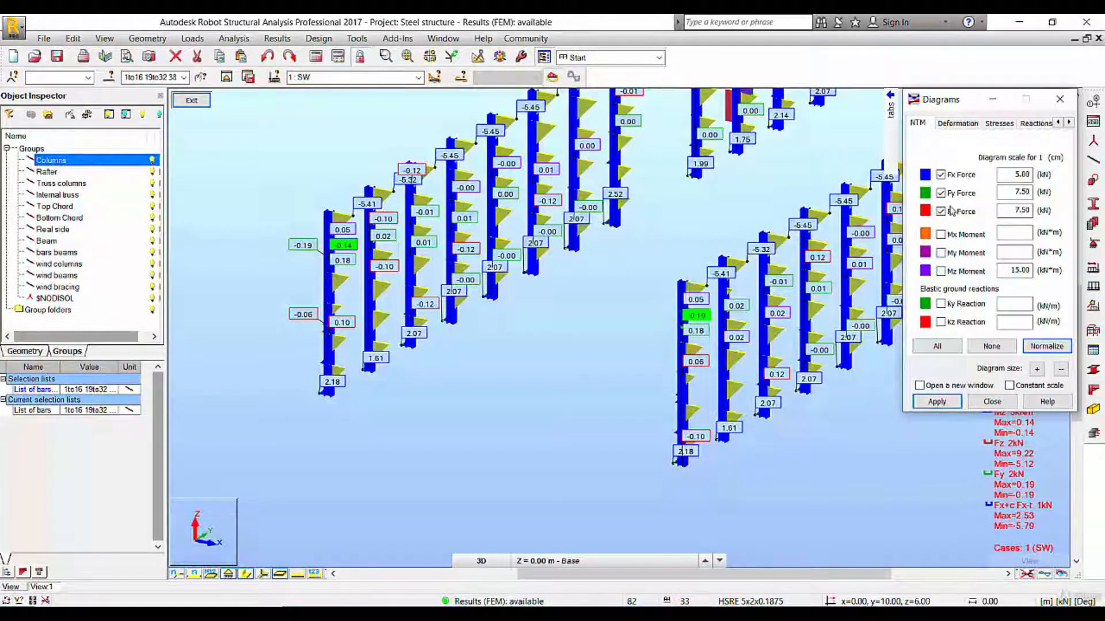
click(944, 174)
Select the bars of the Rafter group and isolate them in the model view with their diagrams
right_click(43, 172)
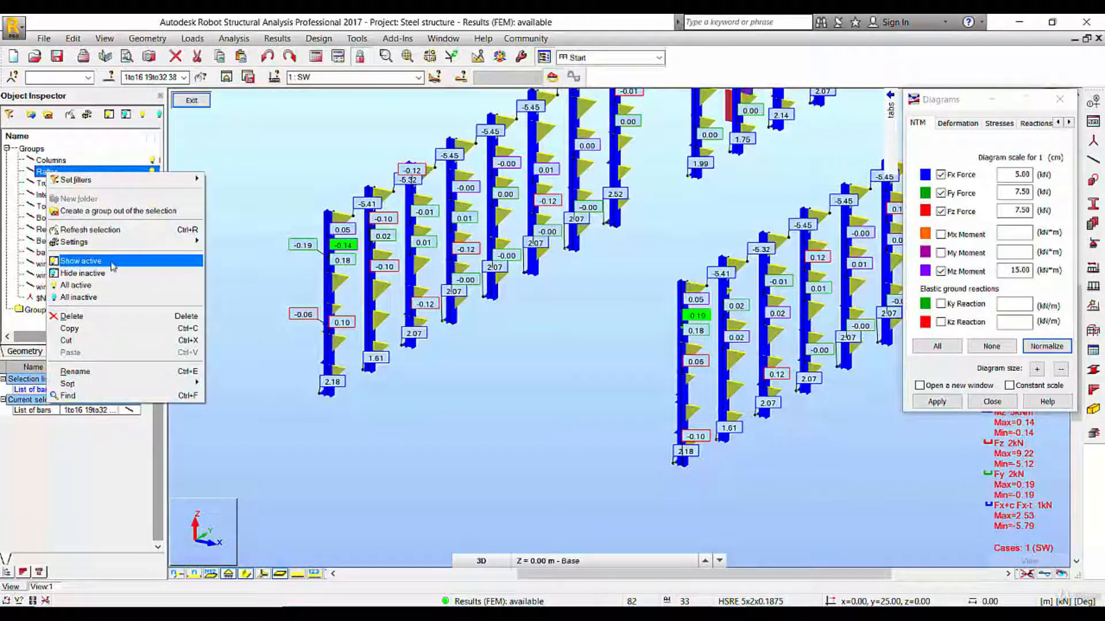
click(90, 230)
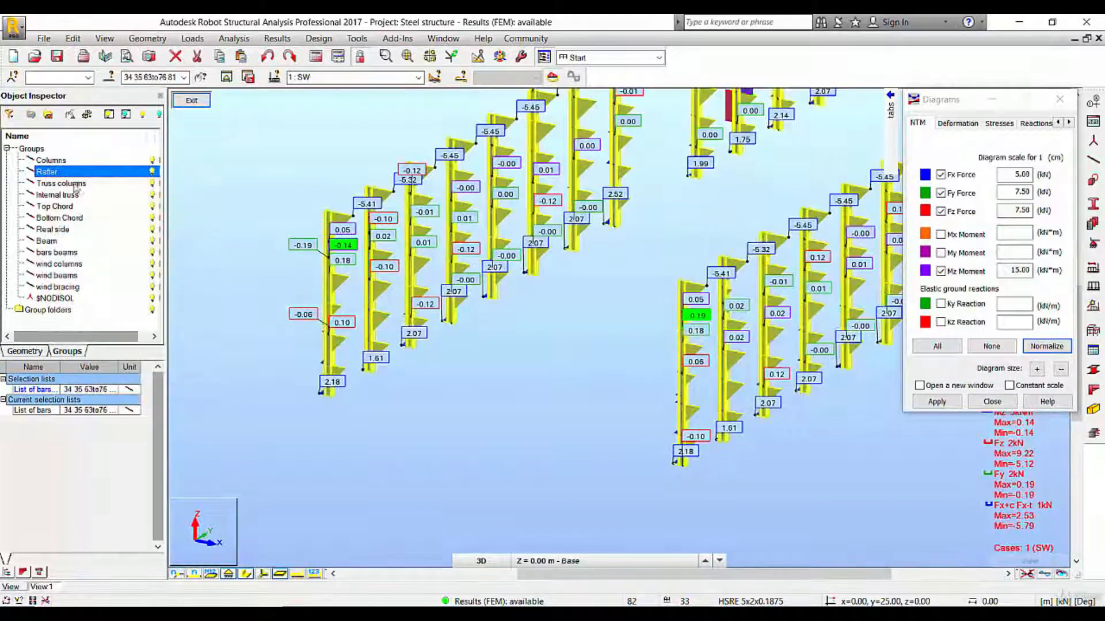
click(228, 78)
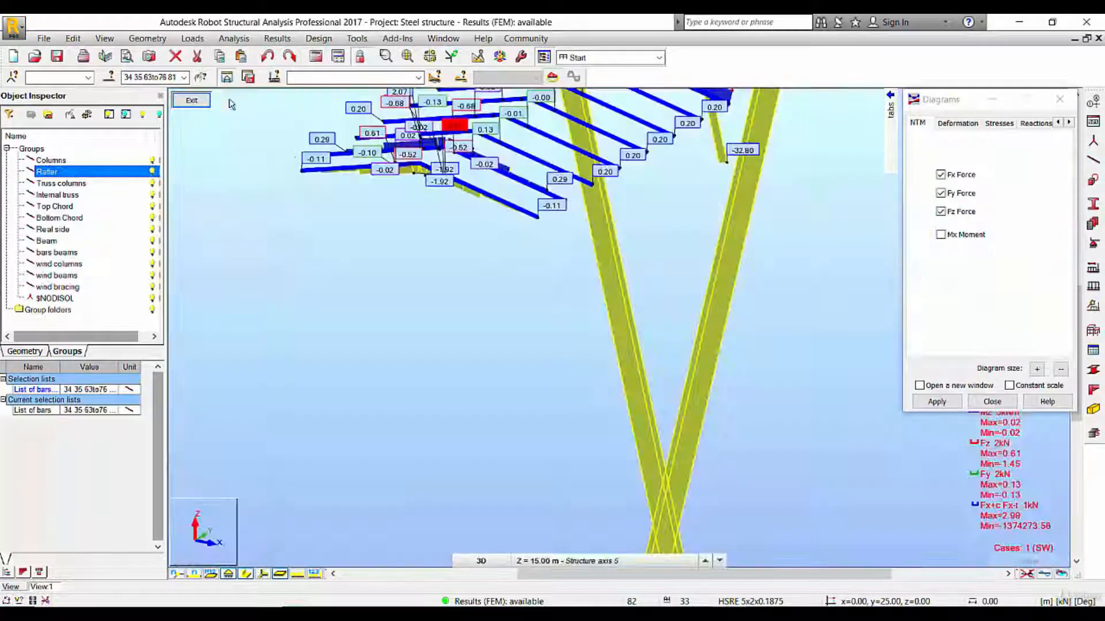
Normalize the diagram scales on the isolated rafters and keep only the Mz moment diagram displayed
scroll(570, 298, down, 3)
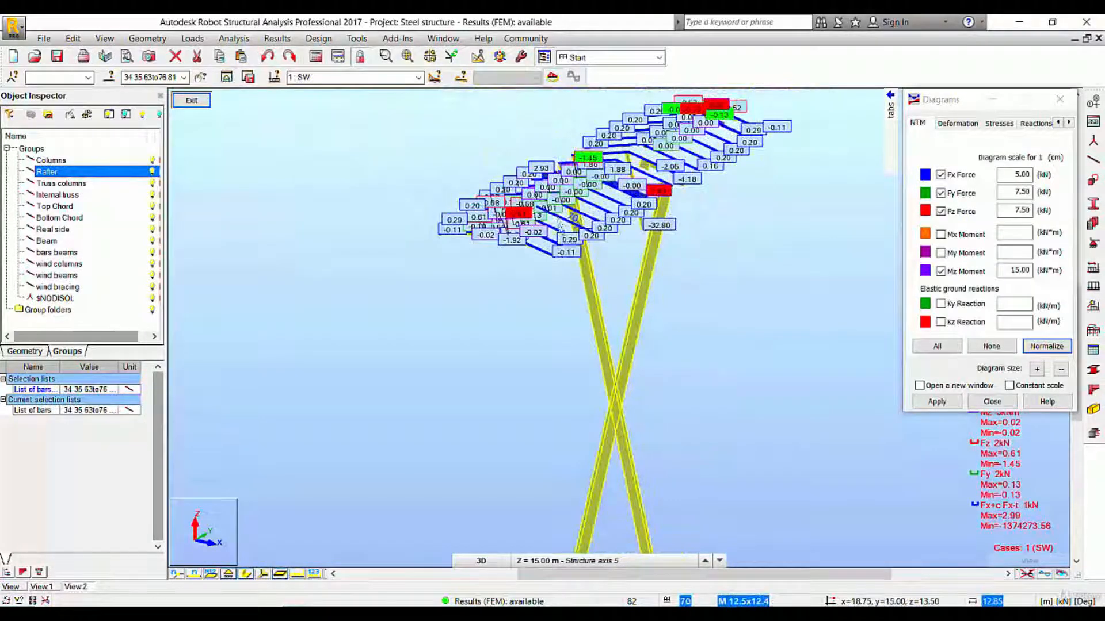
click(1038, 346)
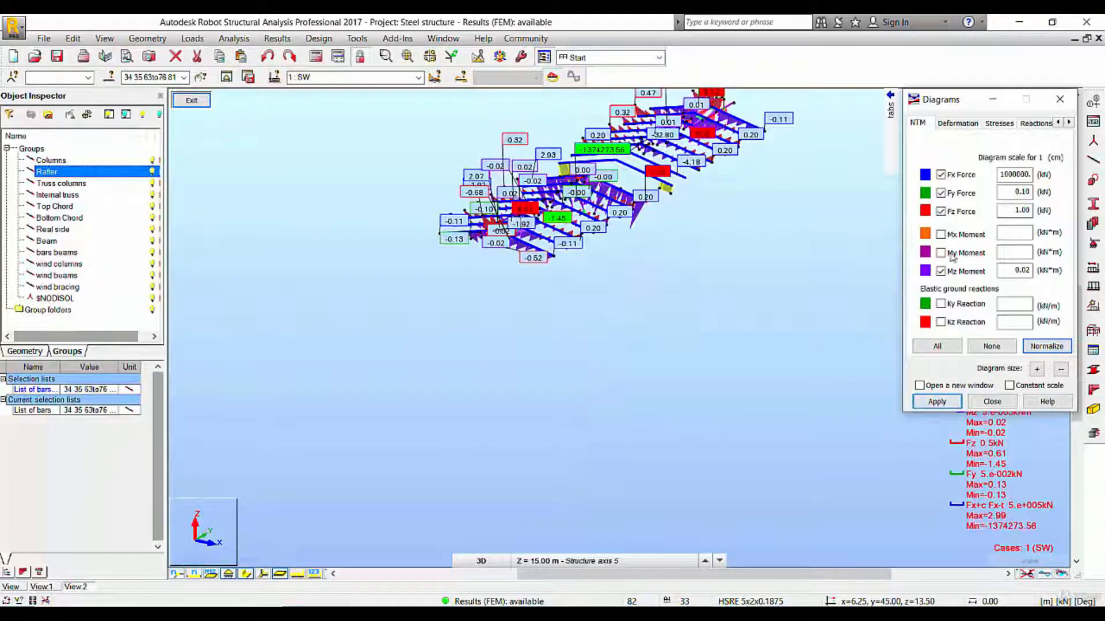
click(948, 397)
scroll(539, 244, up, 3)
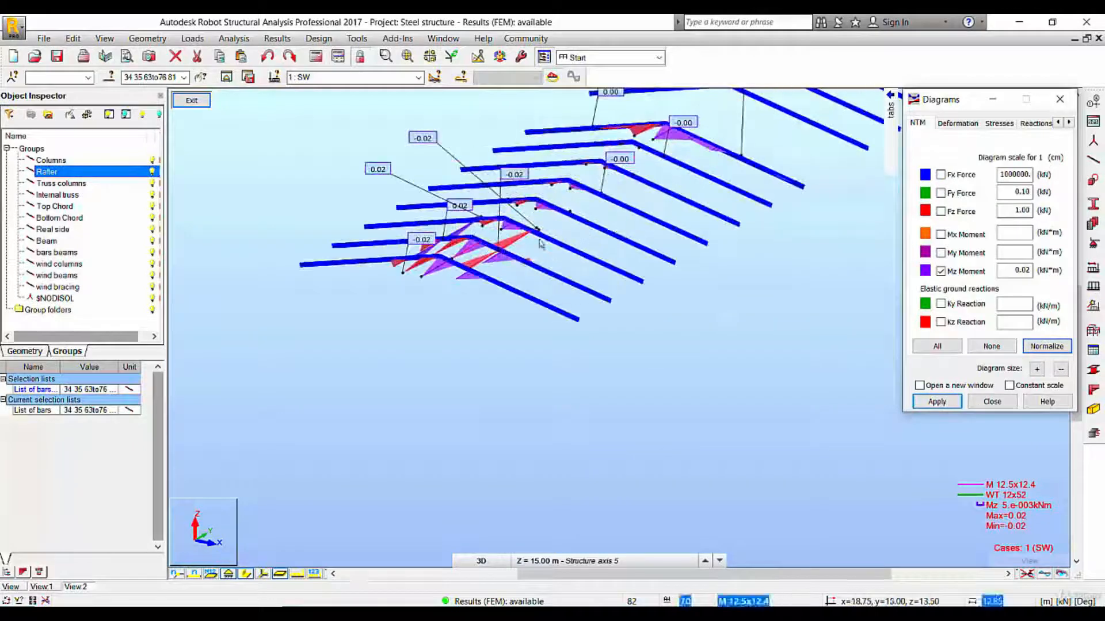
scroll(540, 243, up, 2)
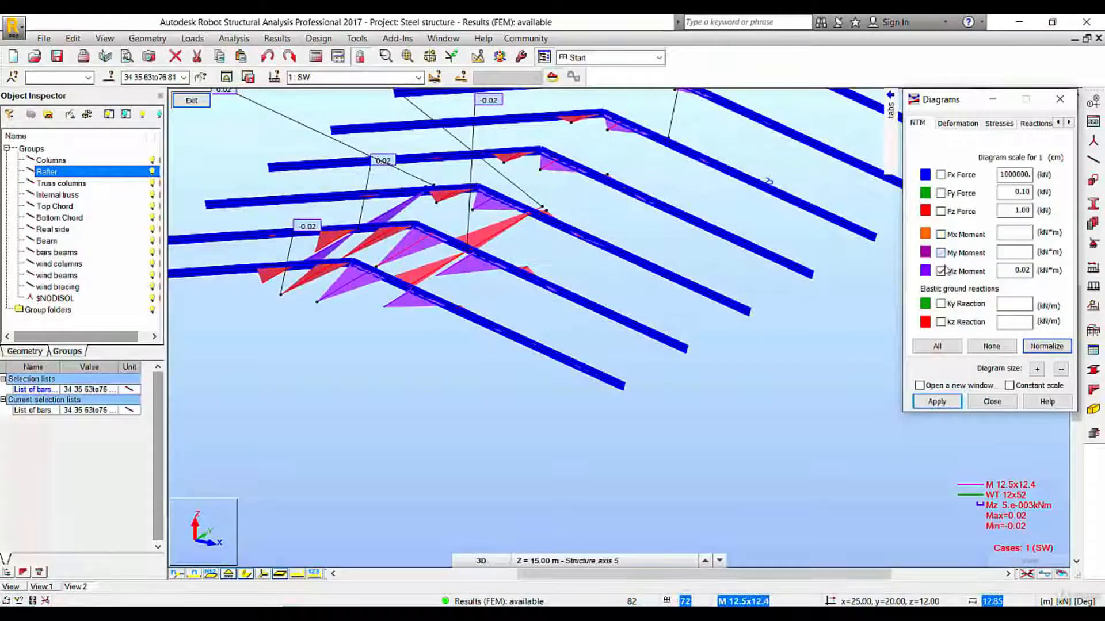
Display the My moment diagram instead of Mz on the rafters, review its values along the roof and deselect the bars
click(941, 271)
click(936, 401)
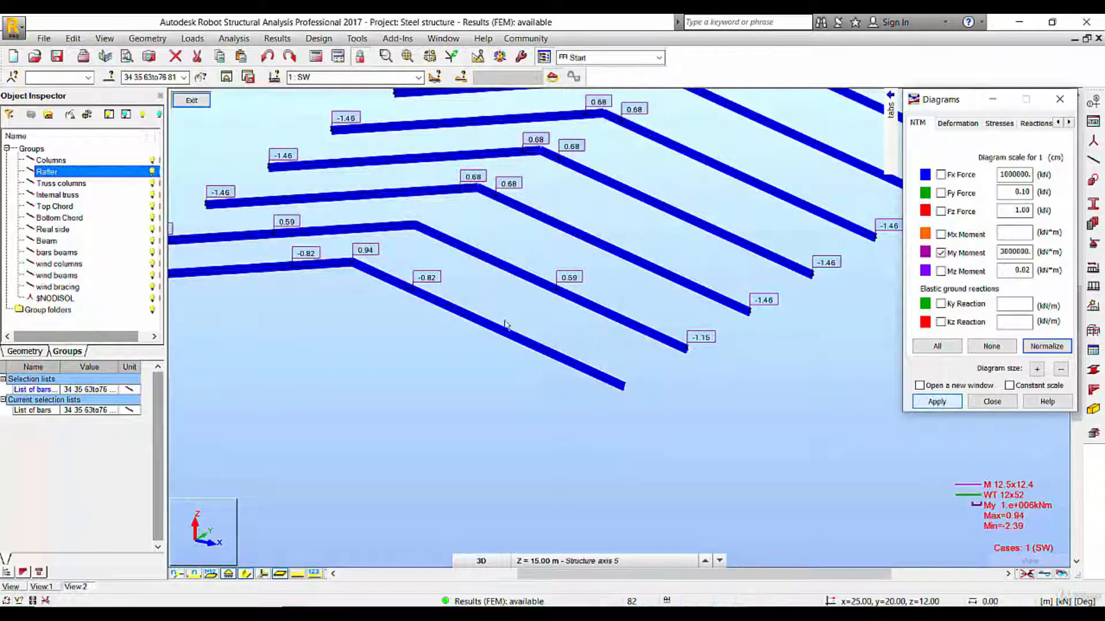
scroll(698, 334, up, 4)
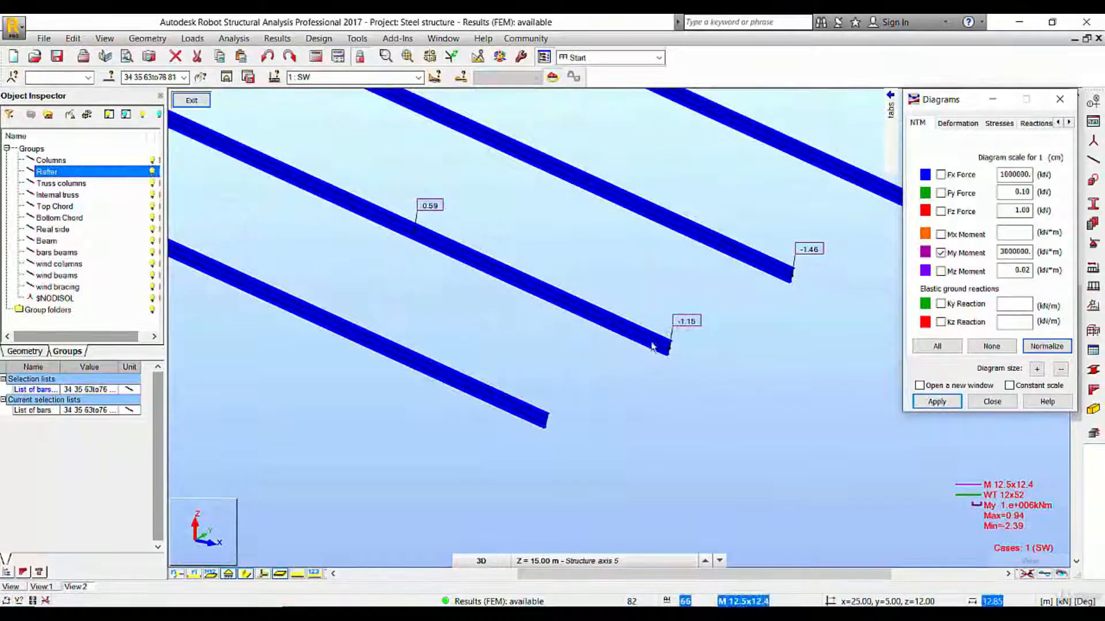
scroll(697, 327, down, 5)
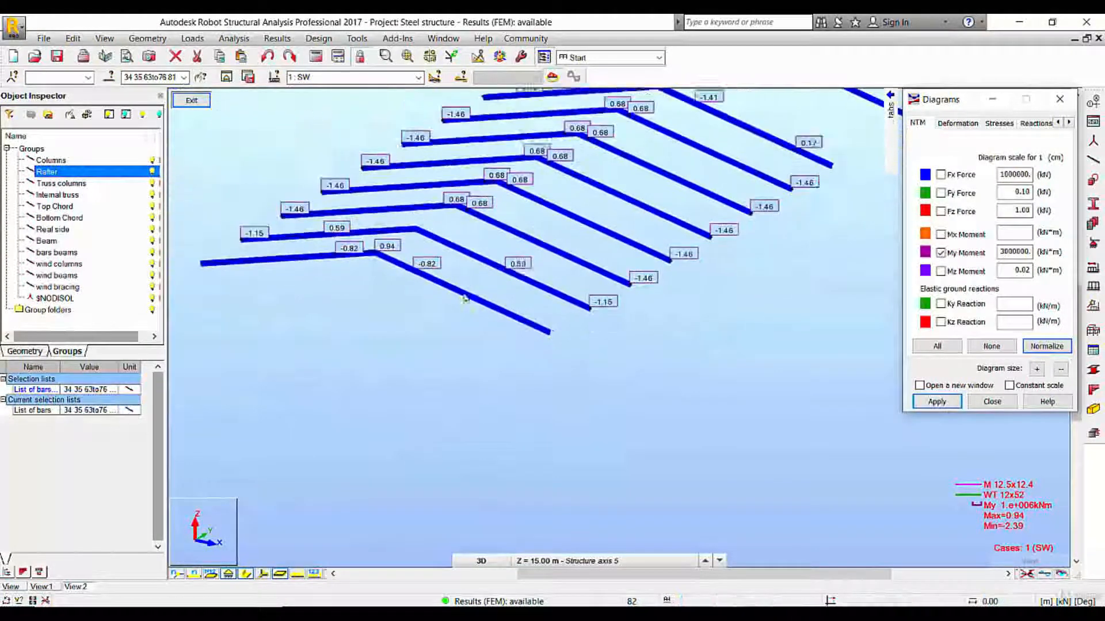
middle_drag(665, 229, 533, 342)
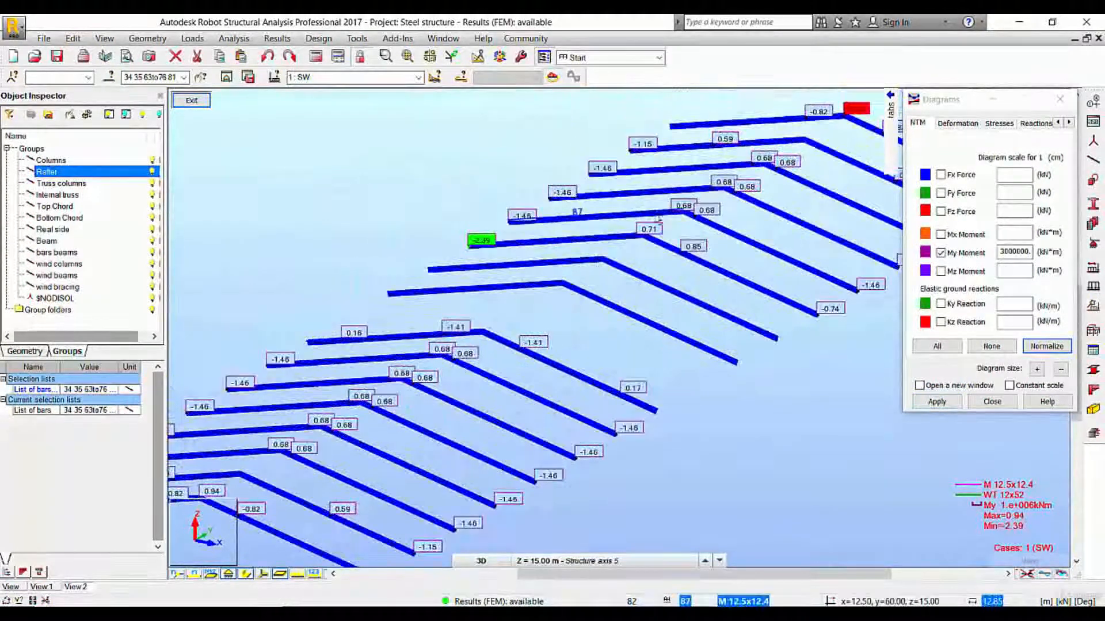
middle_drag(656, 216, 582, 276)
scroll(582, 276, down, 1)
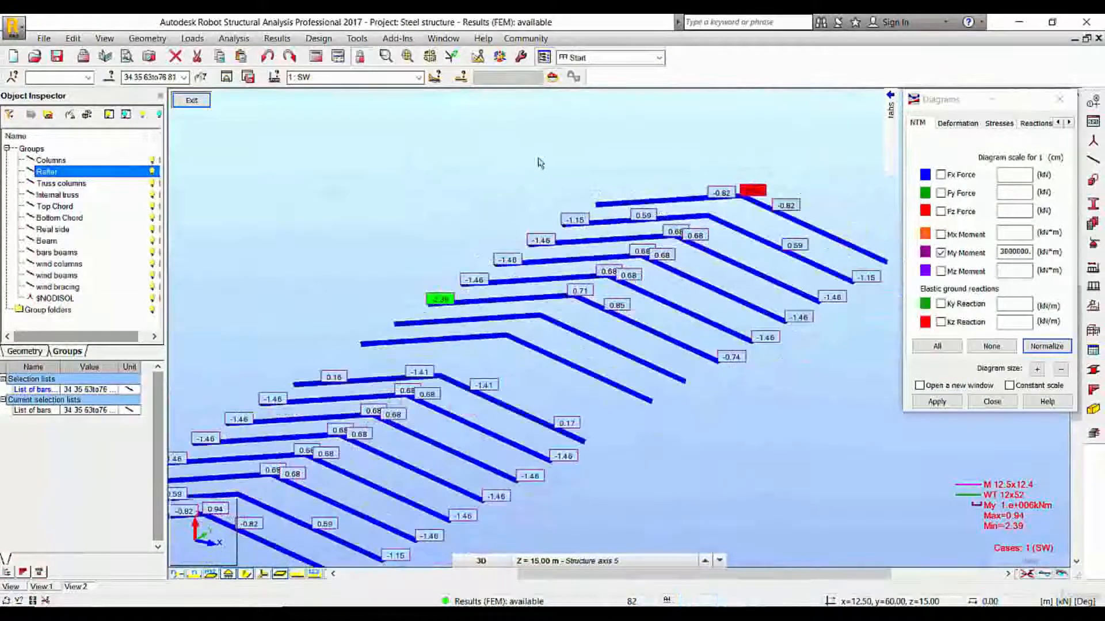
click(496, 164)
middle_drag(373, 214, 467, 142)
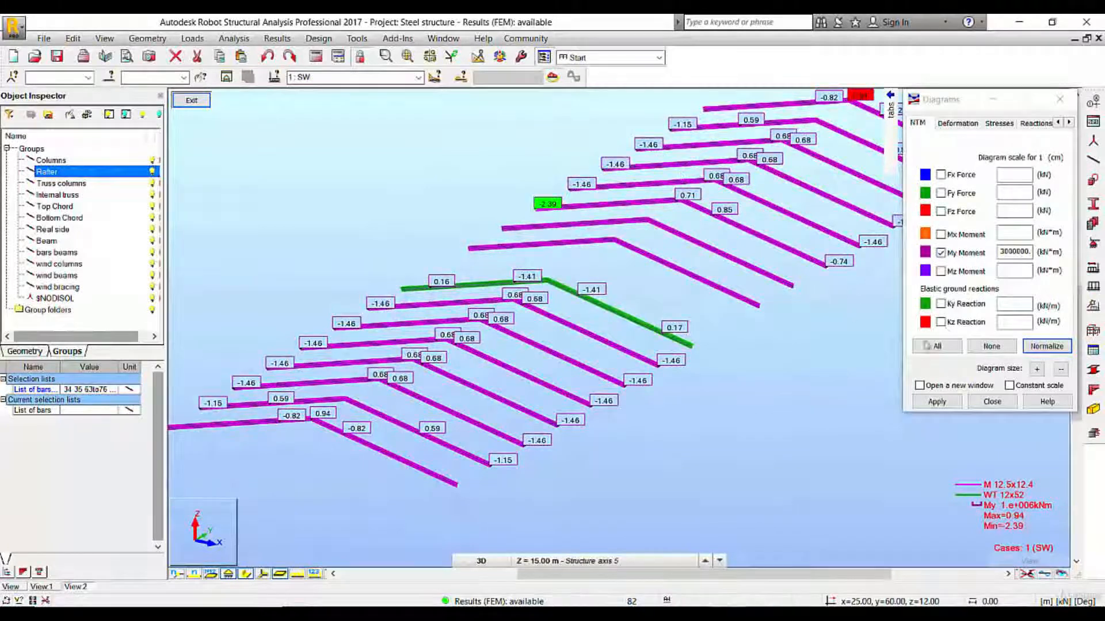
click(941, 253)
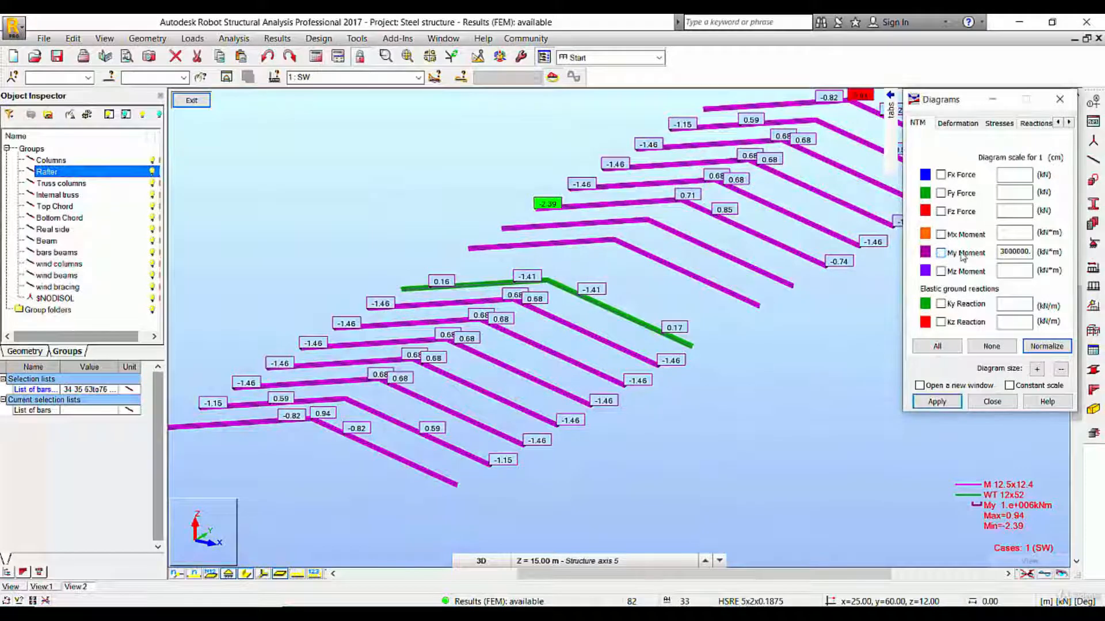
click(957, 123)
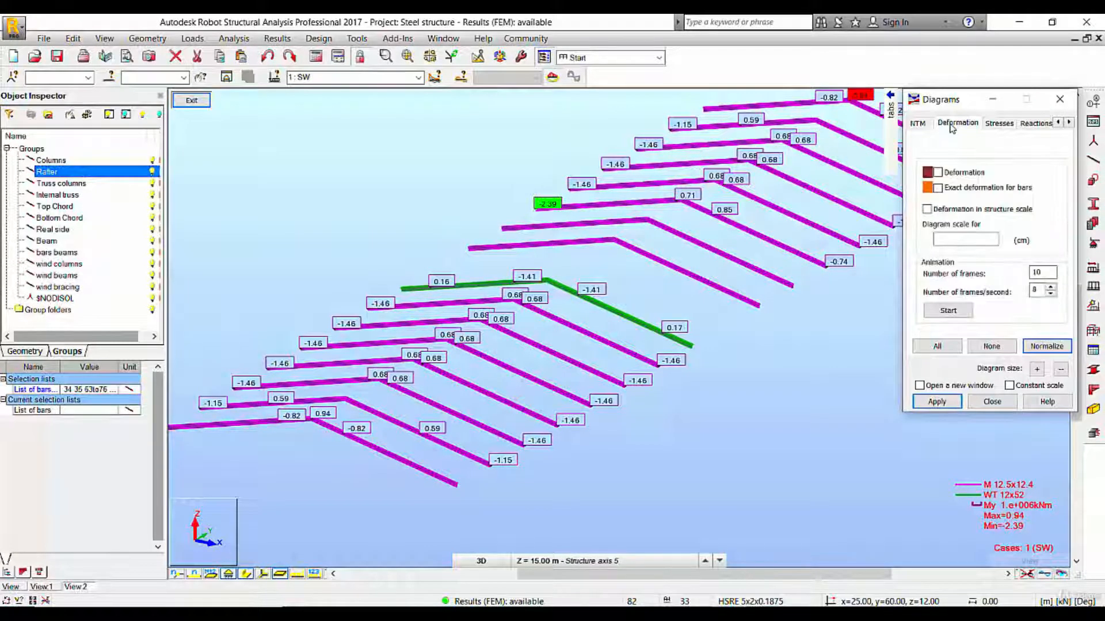
click(917, 123)
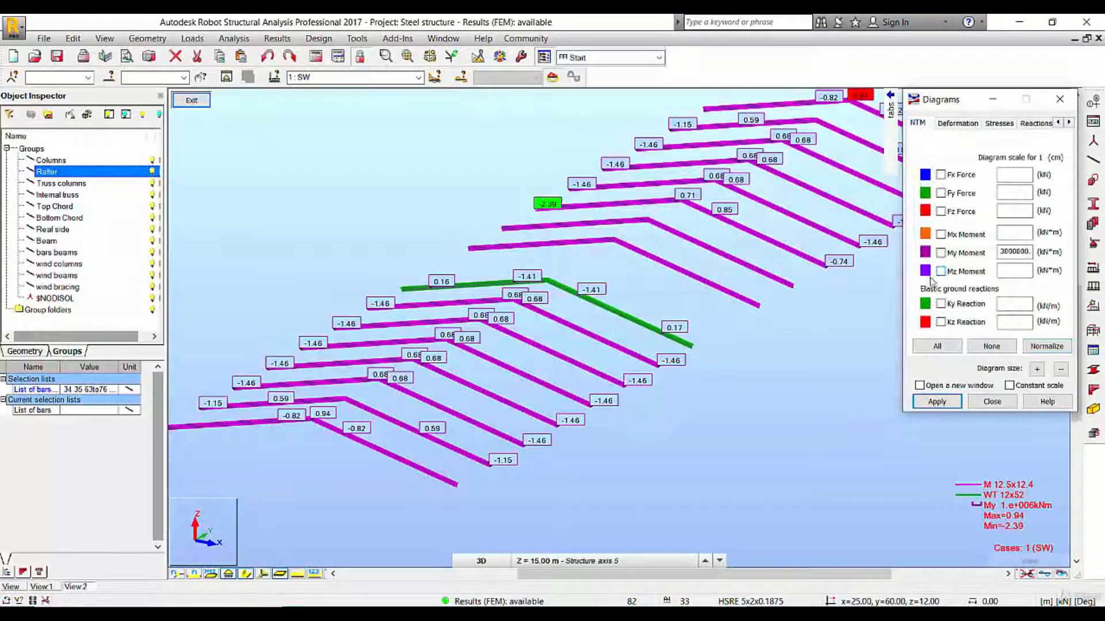
Select the bars of the wind beams group and isolate them from the rafter view with their My moment diagram
right_click(51, 264)
click(48, 275)
right_click(49, 276)
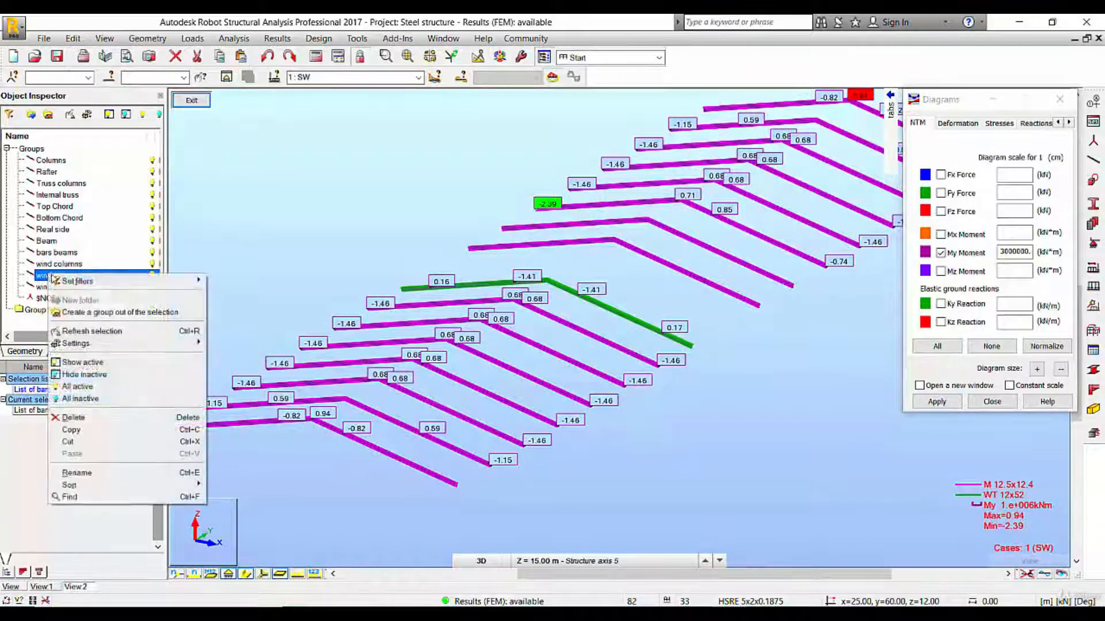
click(69, 335)
click(226, 77)
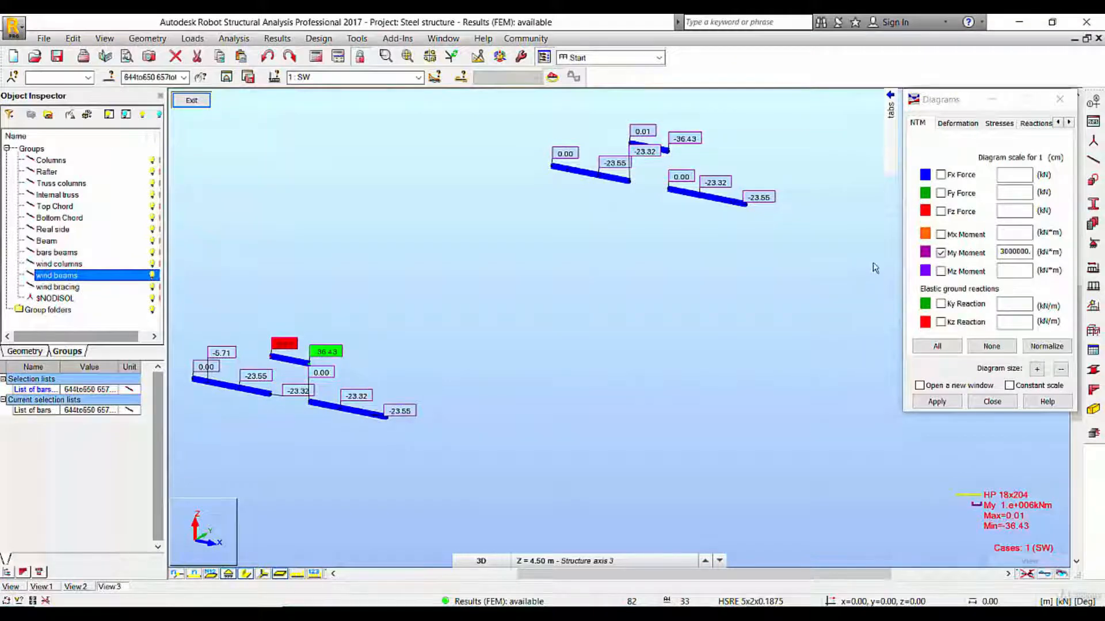
scroll(688, 312, down, 5)
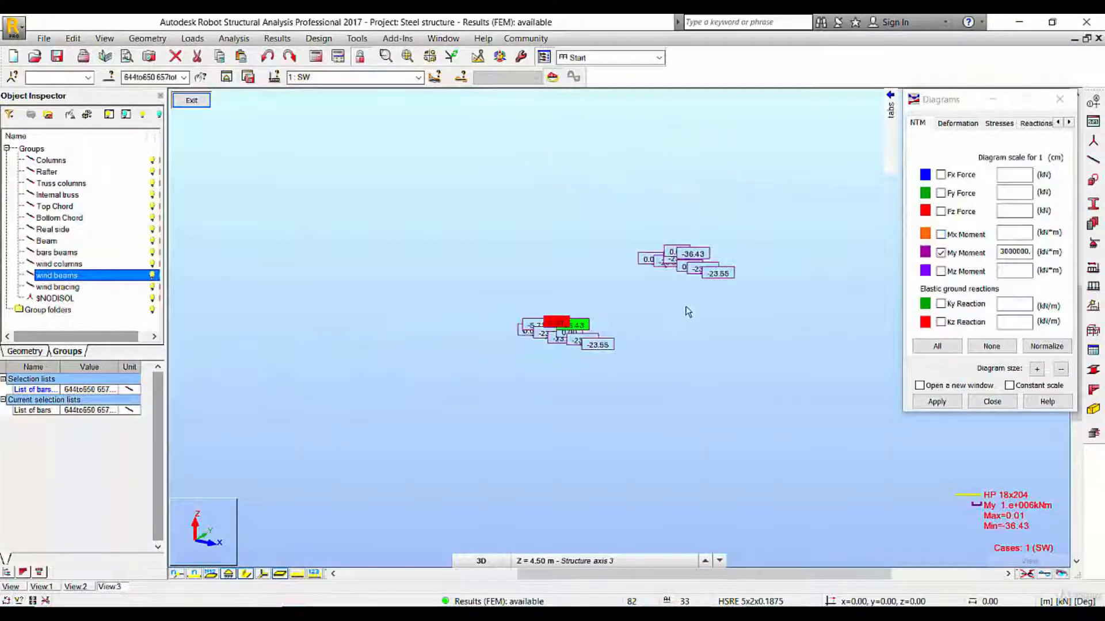
Exit all the nested isolated views to bring back the whole structure
click(193, 103)
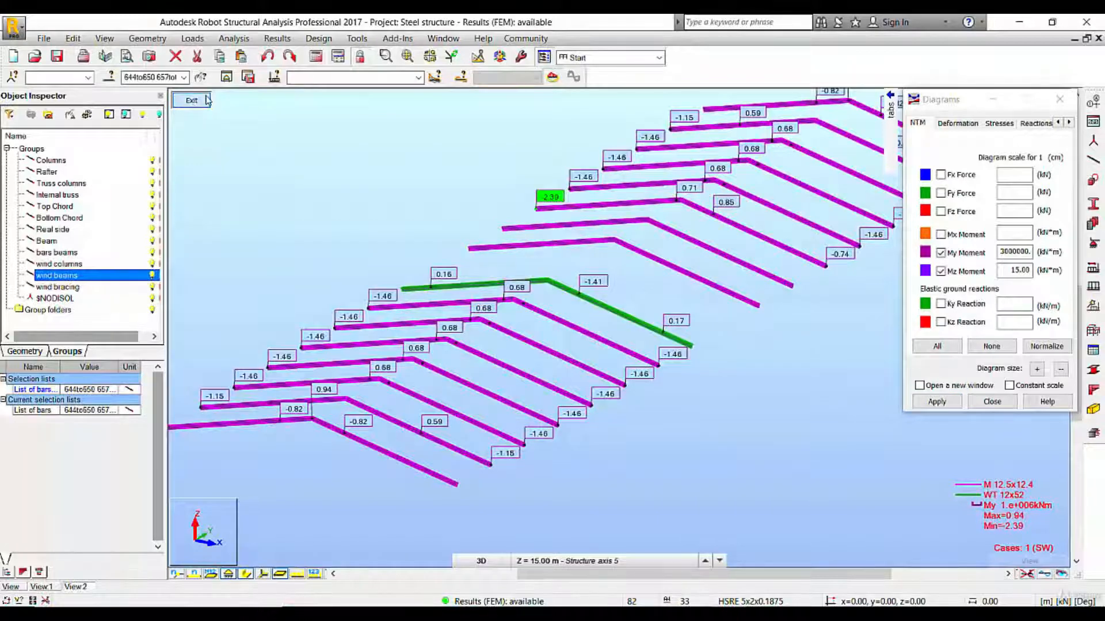
click(206, 101)
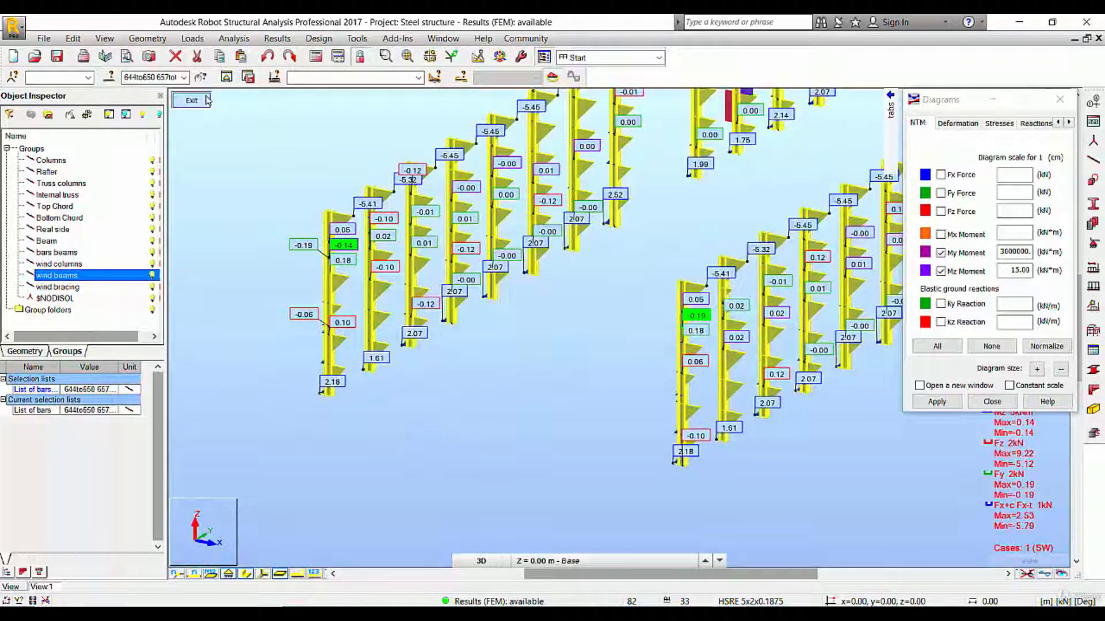
click(206, 101)
click(206, 101)
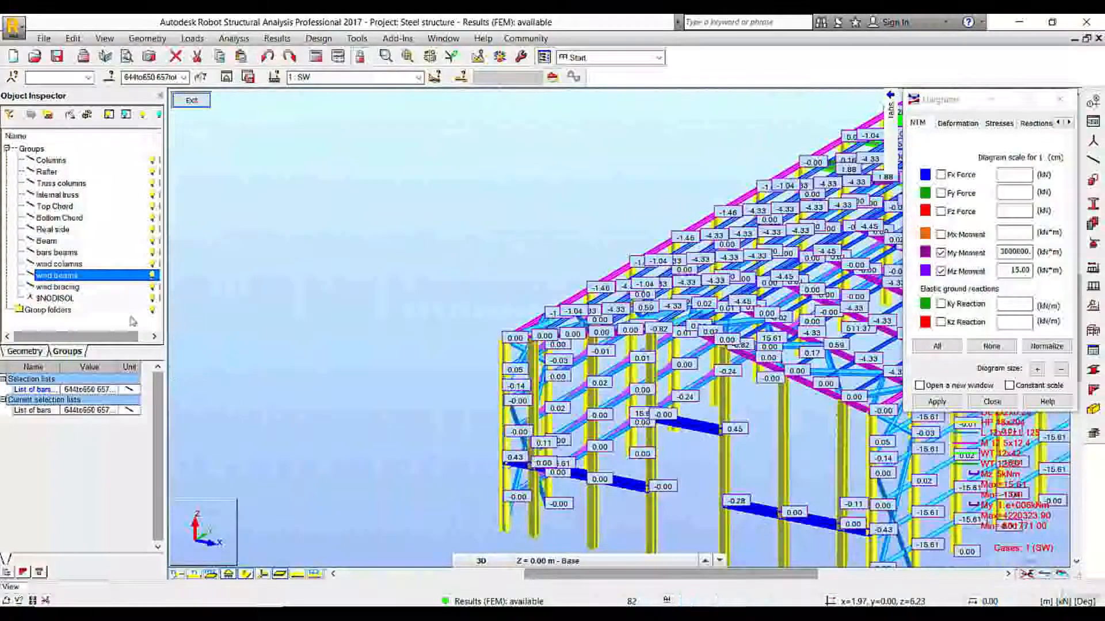
Select the wind beams group's bars again and isolate them from the full structure with the My and Mz moment diagrams
right_click(89, 279)
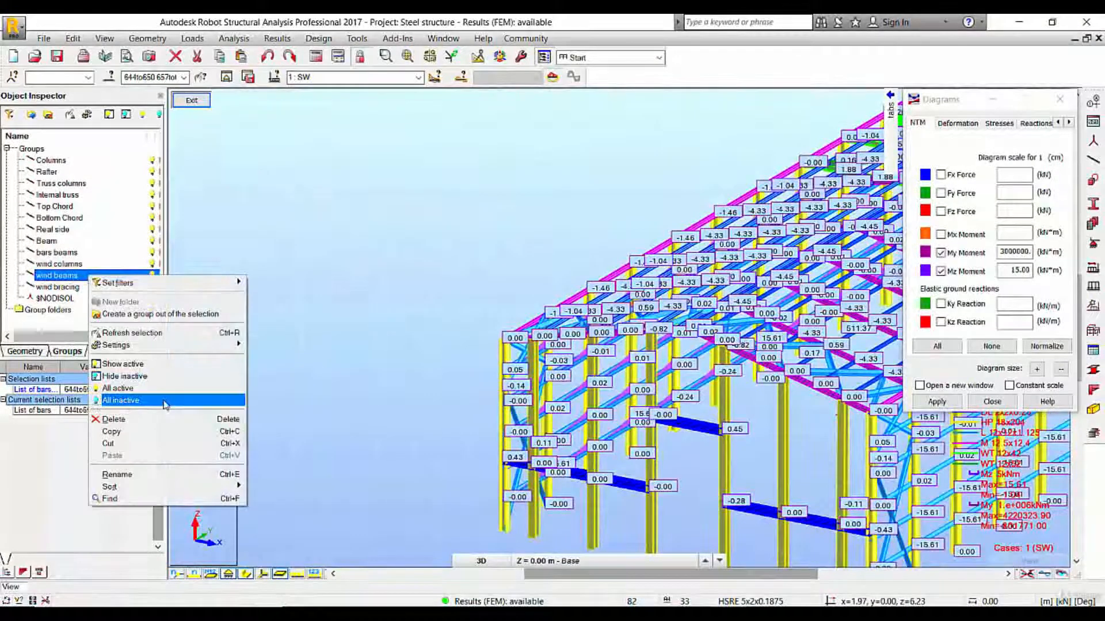
click(161, 334)
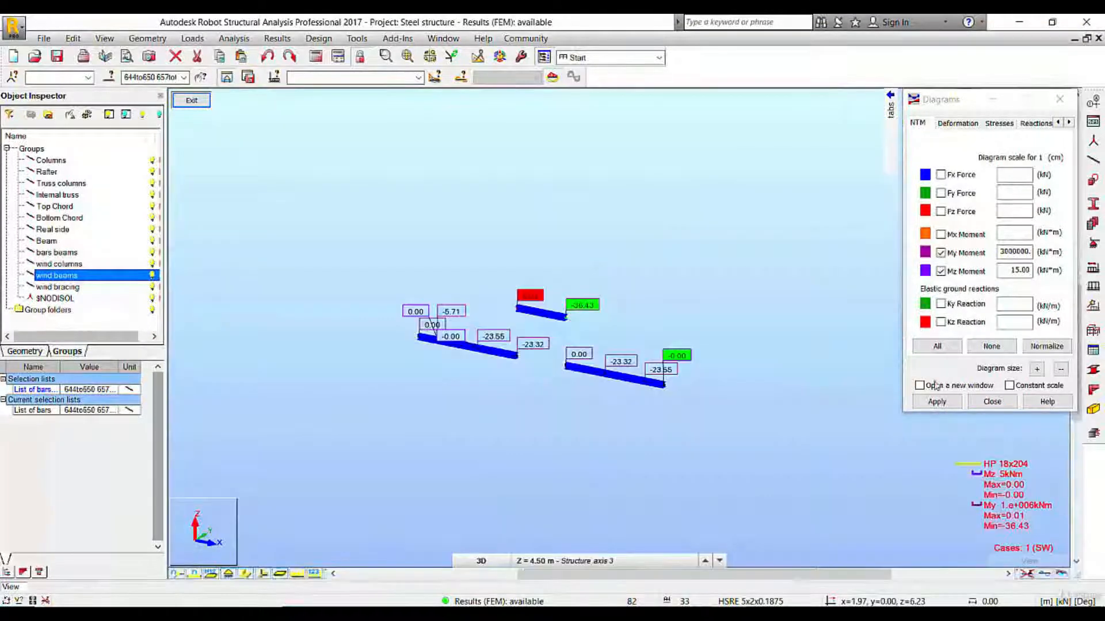
click(937, 402)
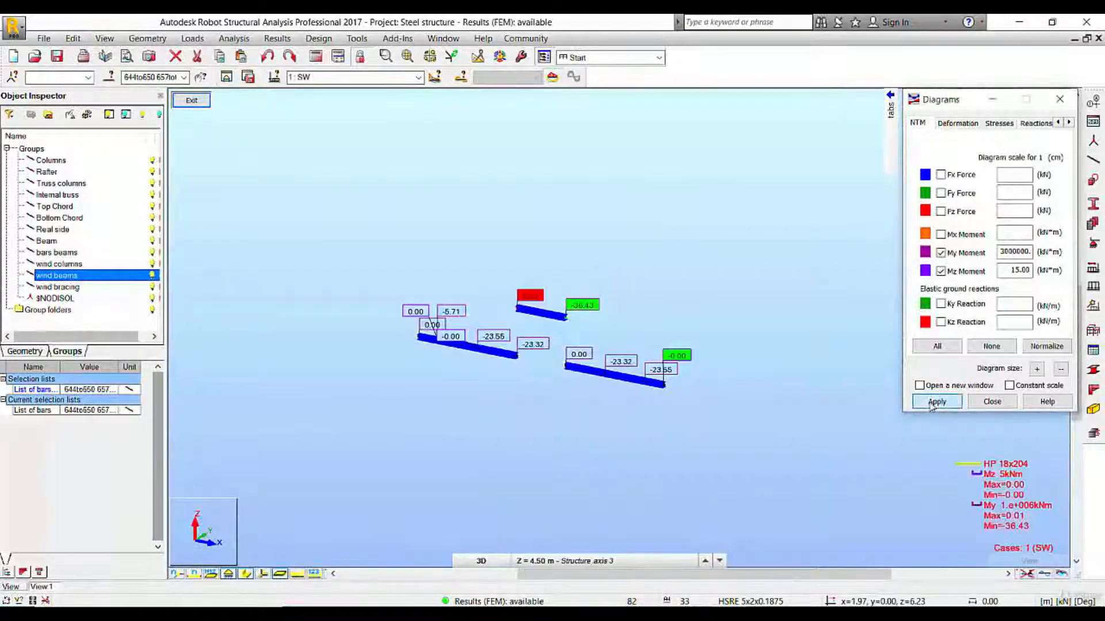
scroll(661, 387, up, 5)
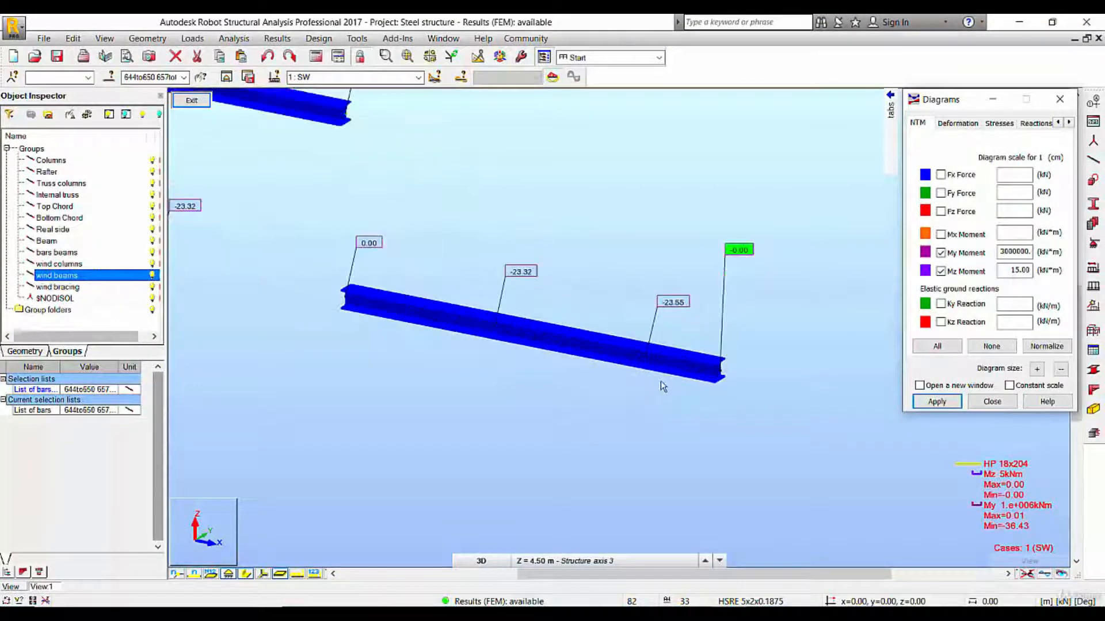
Normalize the moment diagram scales on the wind beams and add the Mx moment diagram to My and Mz
click(1047, 346)
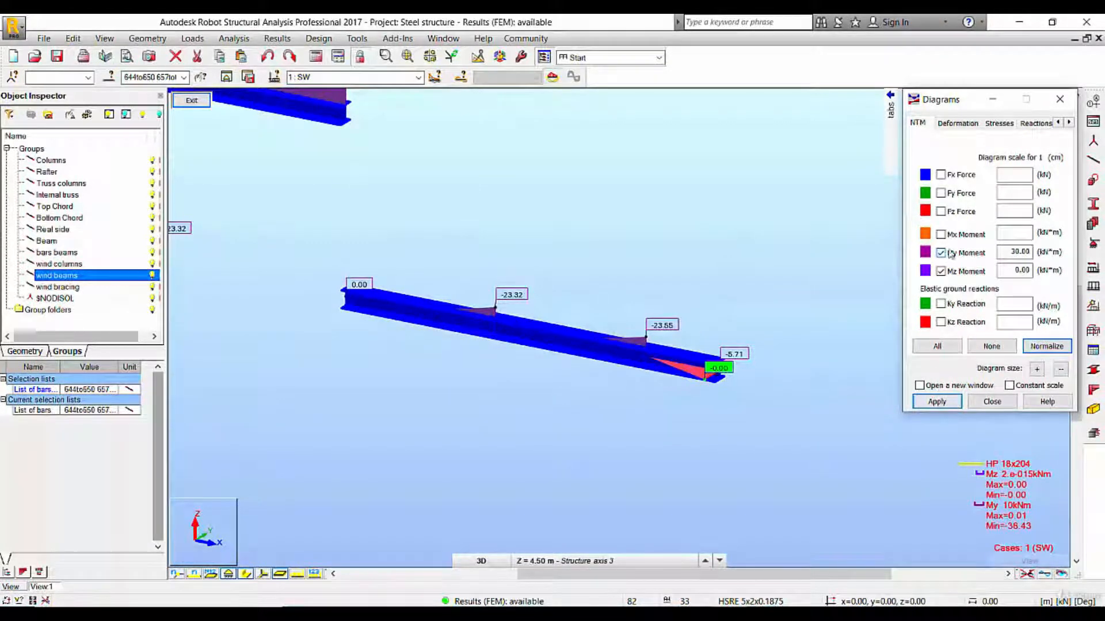
click(937, 402)
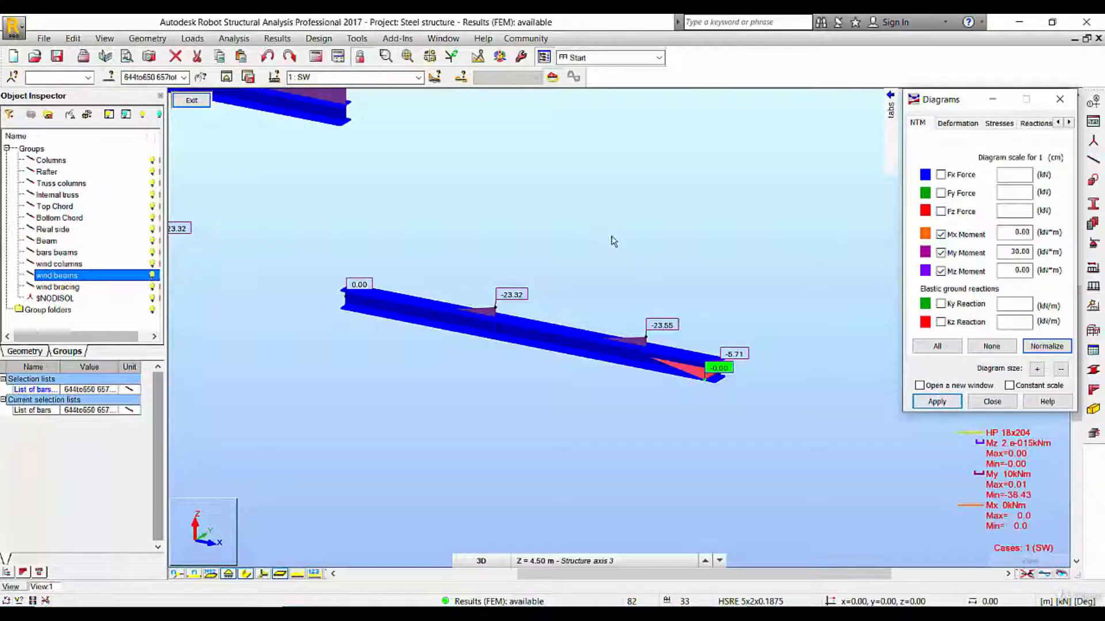
scroll(625, 308, down, 6)
scroll(494, 226, up, 3)
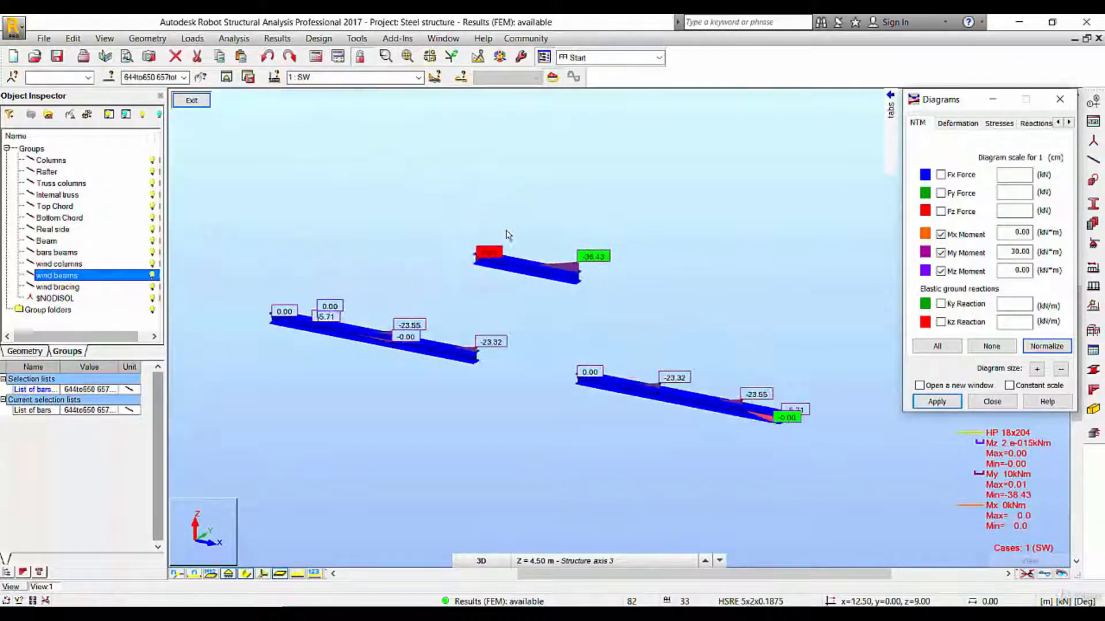
Return to the whole structure, select the bars of the Real side group and isolate them with their moment diagrams
click(198, 105)
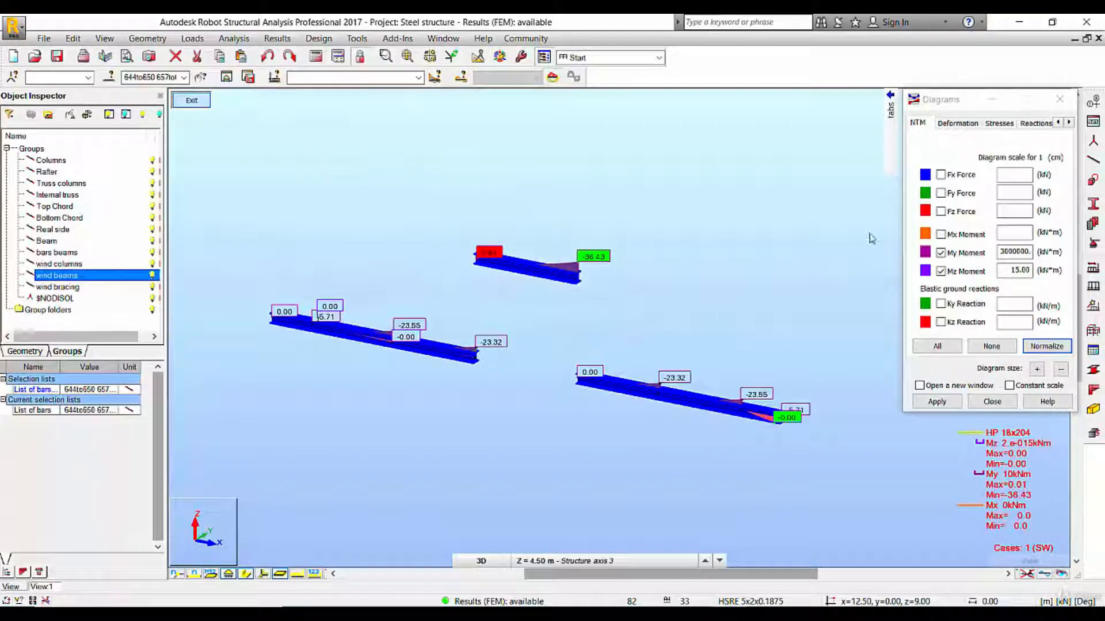
middle_drag(654, 175, 436, 123)
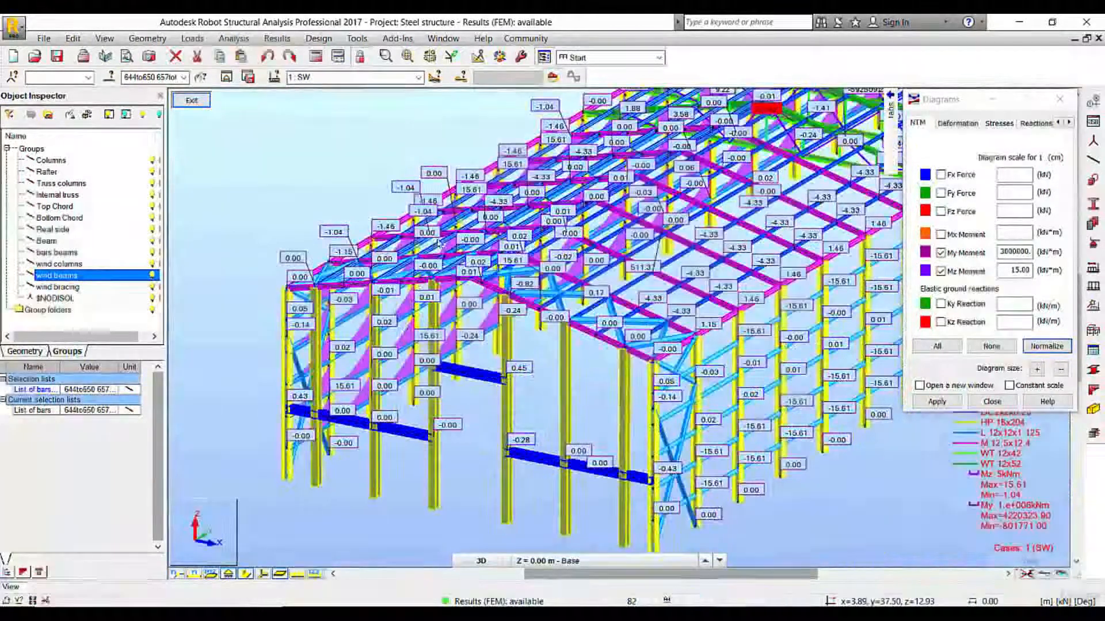
click(63, 230)
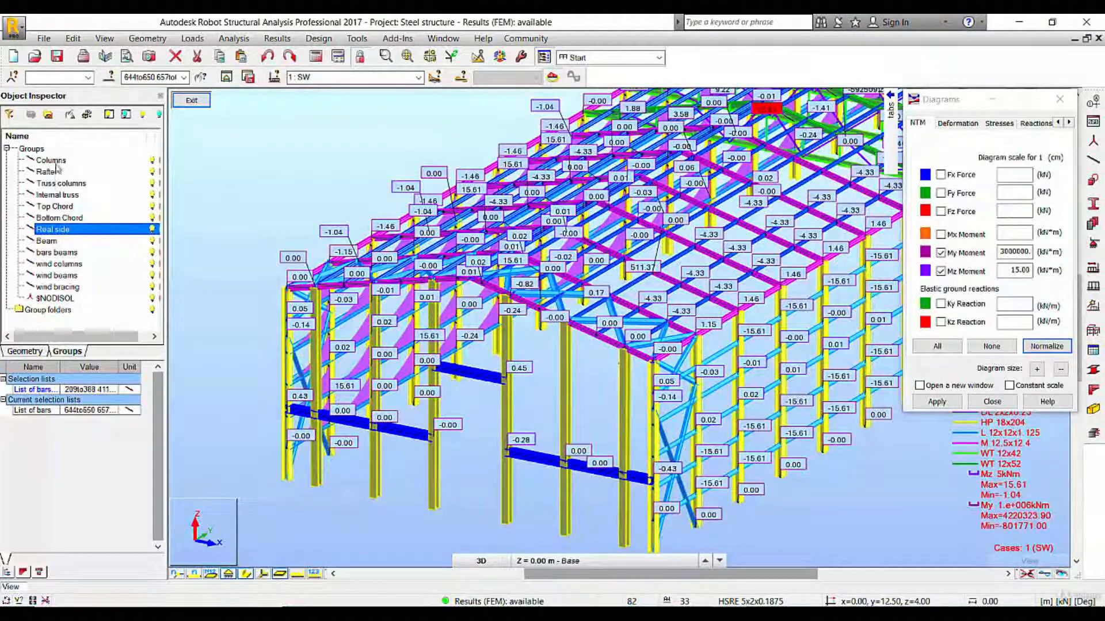
right_click(68, 231)
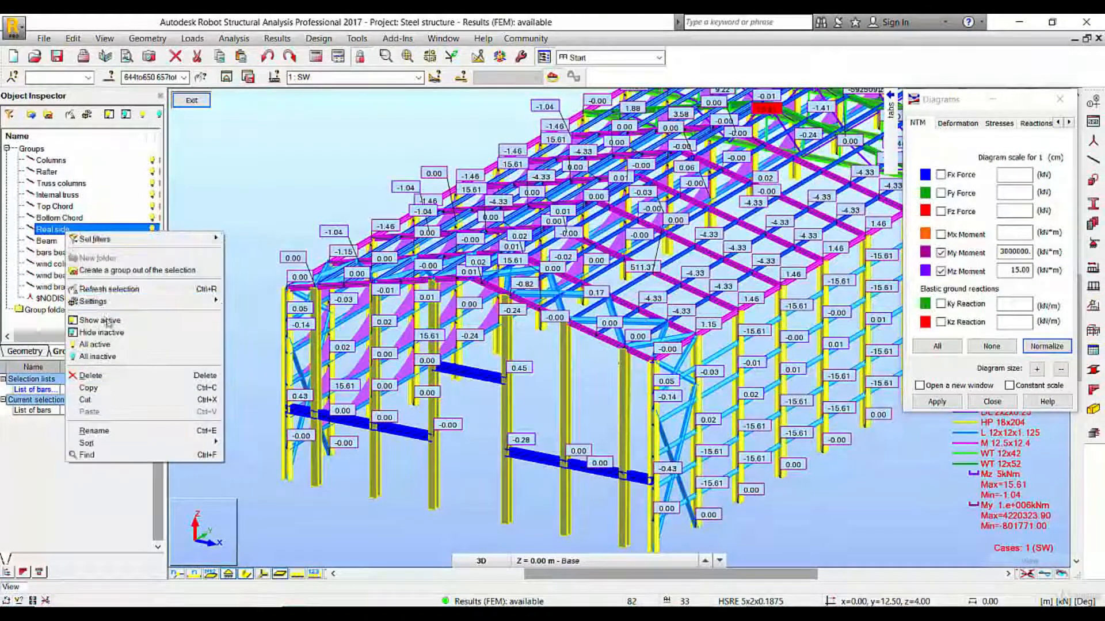
click(109, 289)
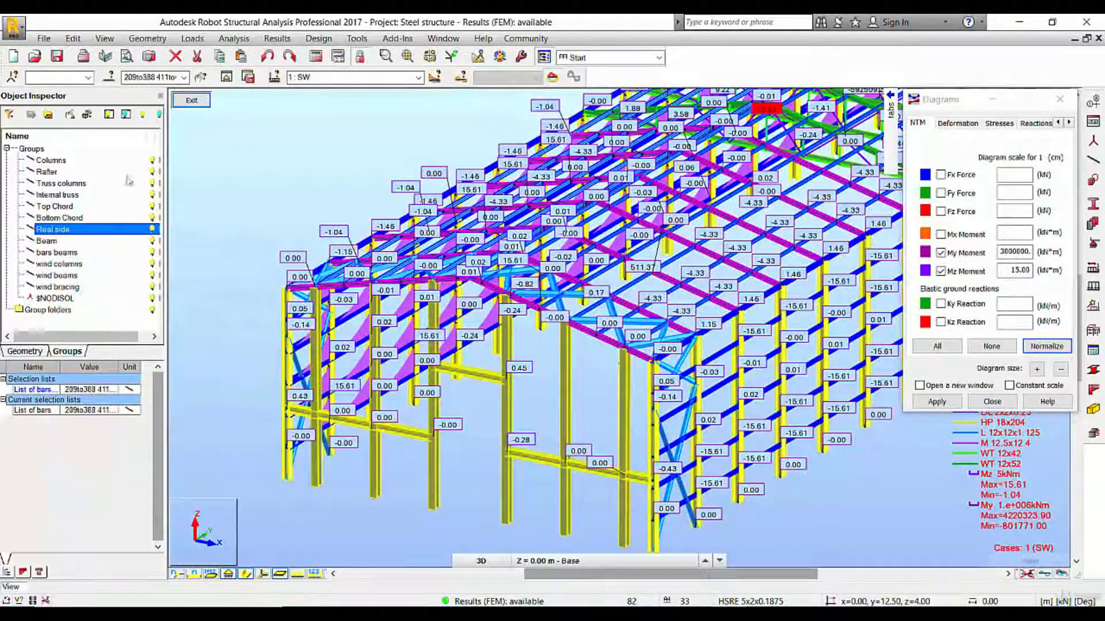
click(226, 77)
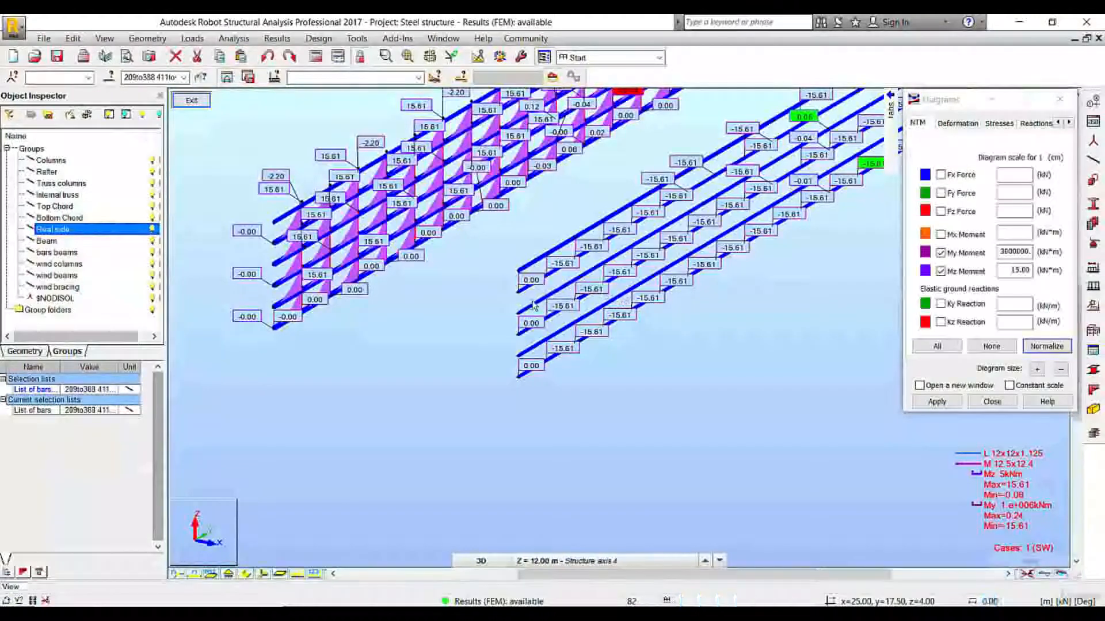
Add the Mx moment diagram to the My and Mz diagrams on the Real side bars
scroll(305, 202, up, 6)
scroll(257, 294, up, 2)
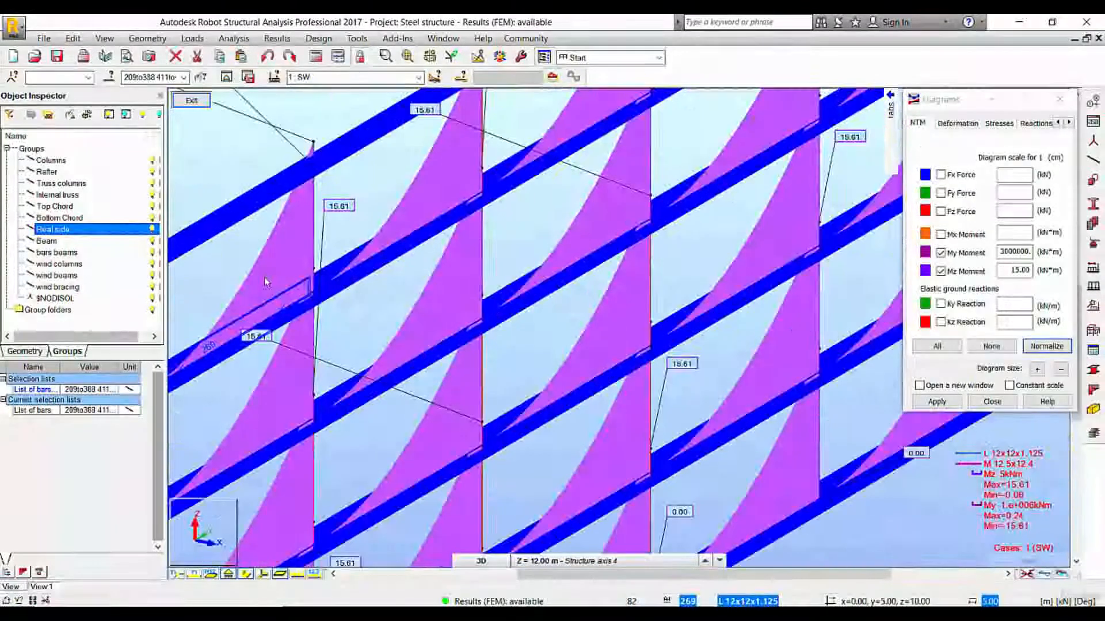
click(940, 235)
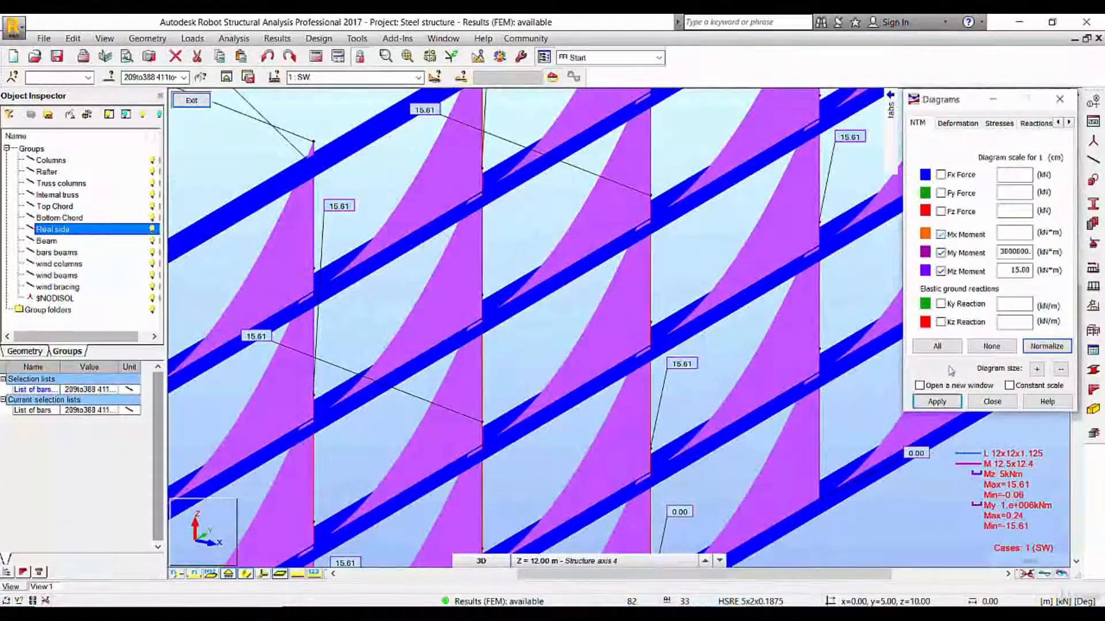
click(941, 403)
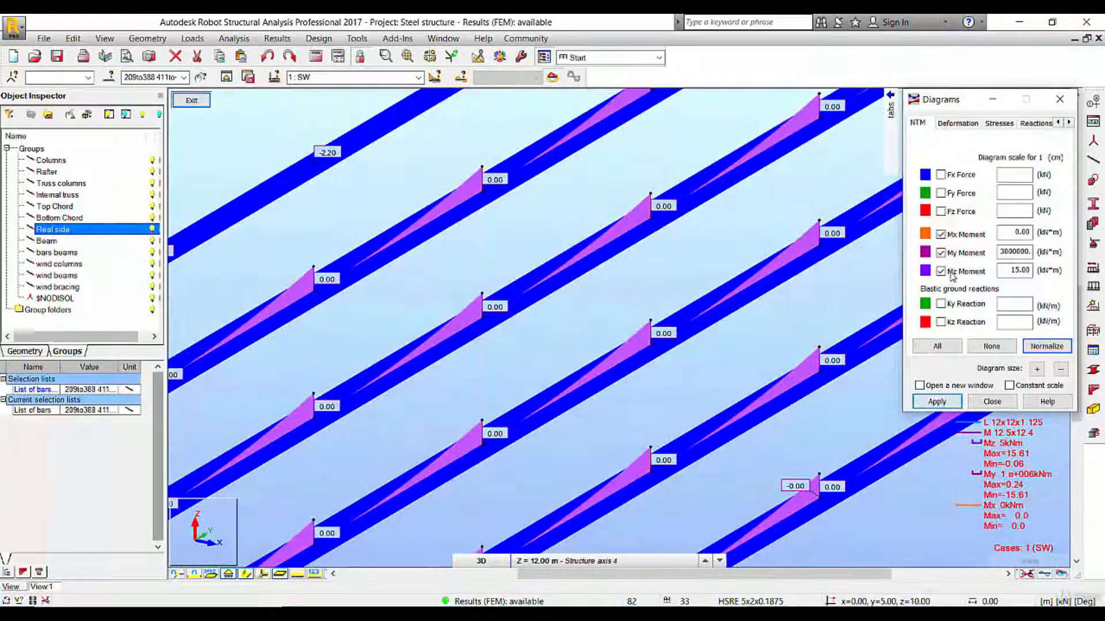
Replace the moment diagrams on the Real side bars with the Fx force diagram and add the Fy and Fz forces to it
click(948, 254)
click(948, 271)
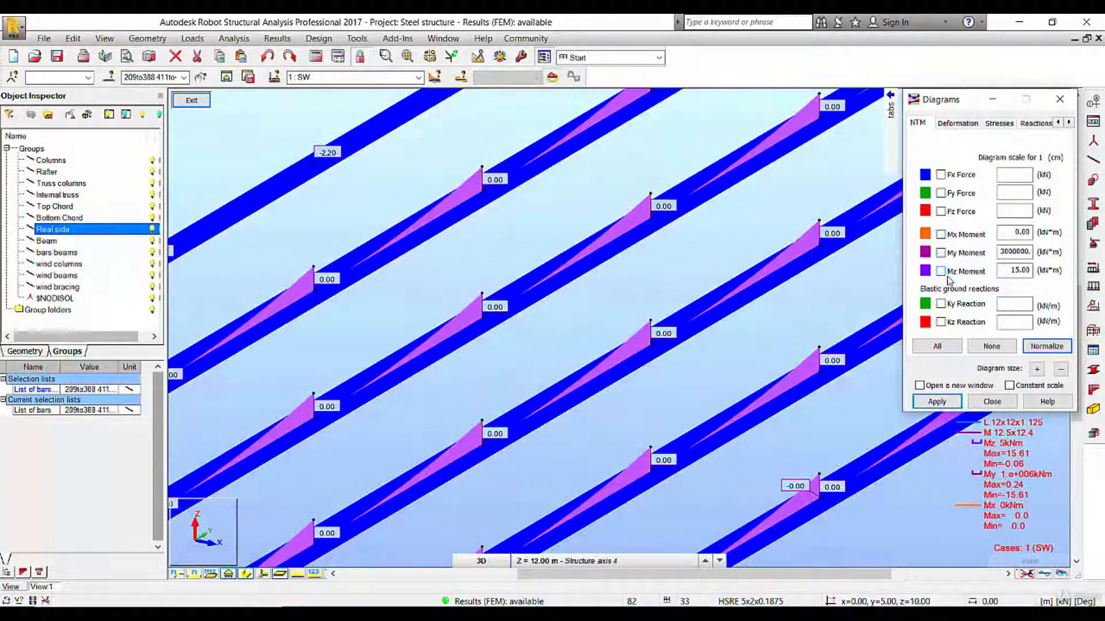
click(940, 175)
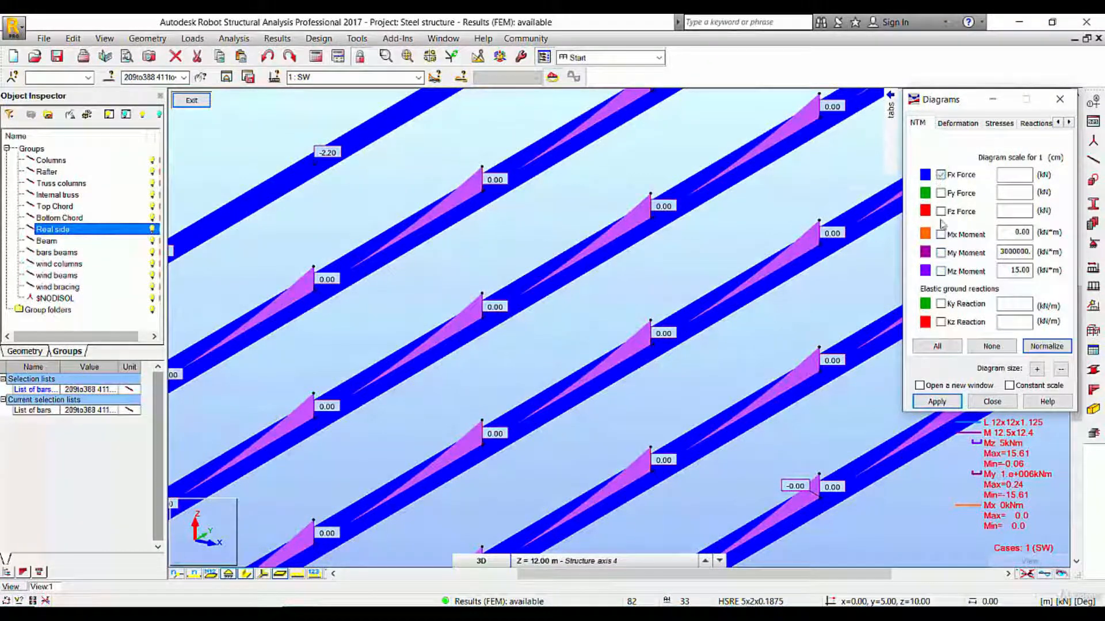
click(929, 401)
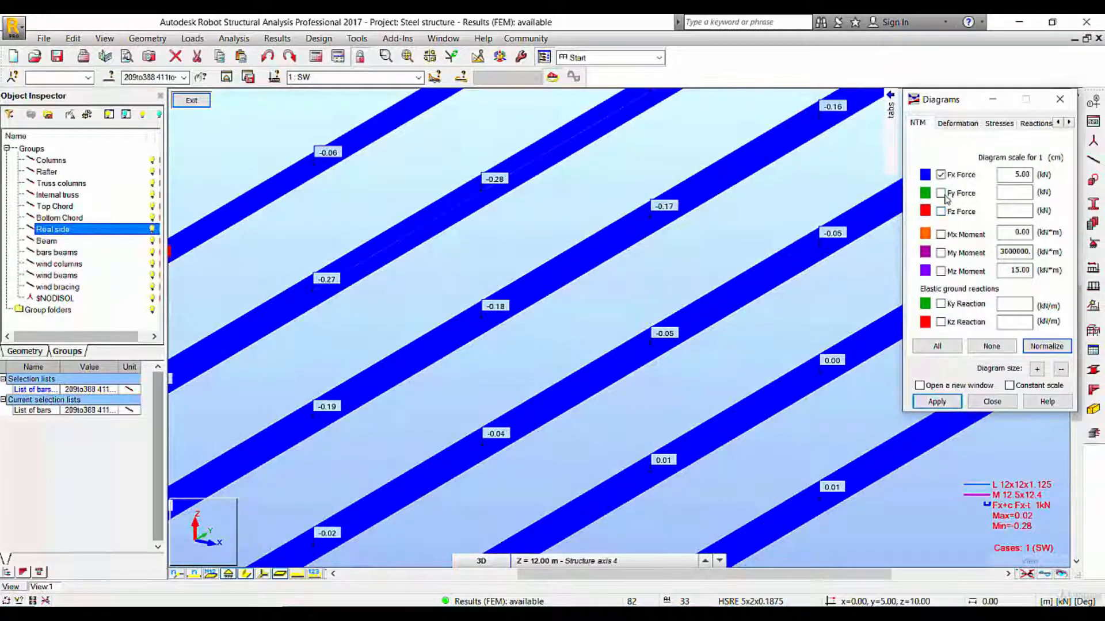
click(935, 403)
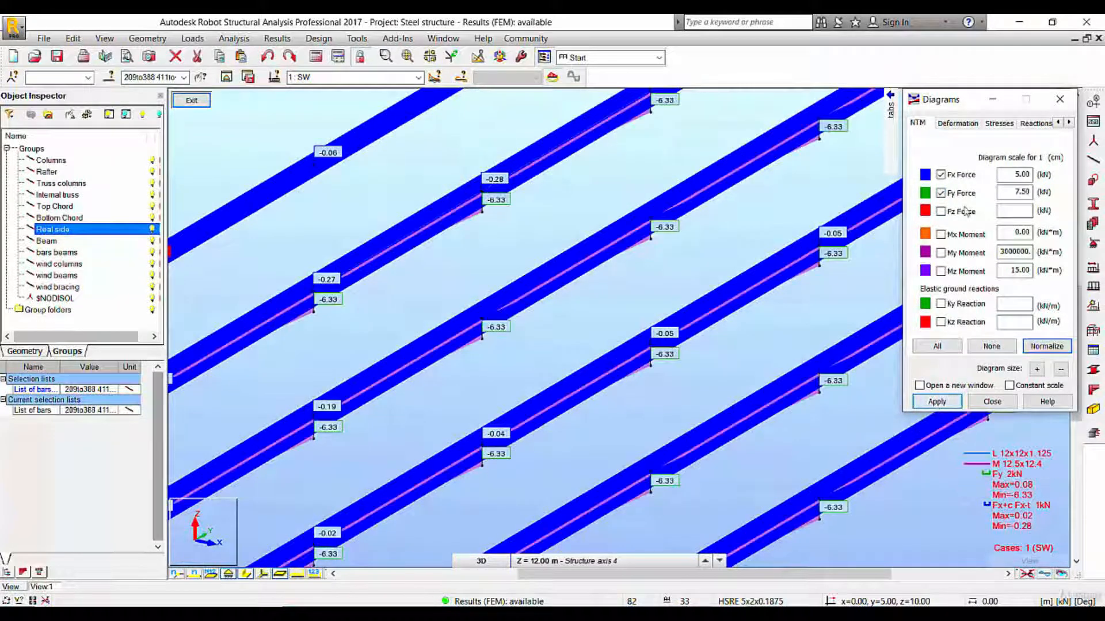
click(938, 402)
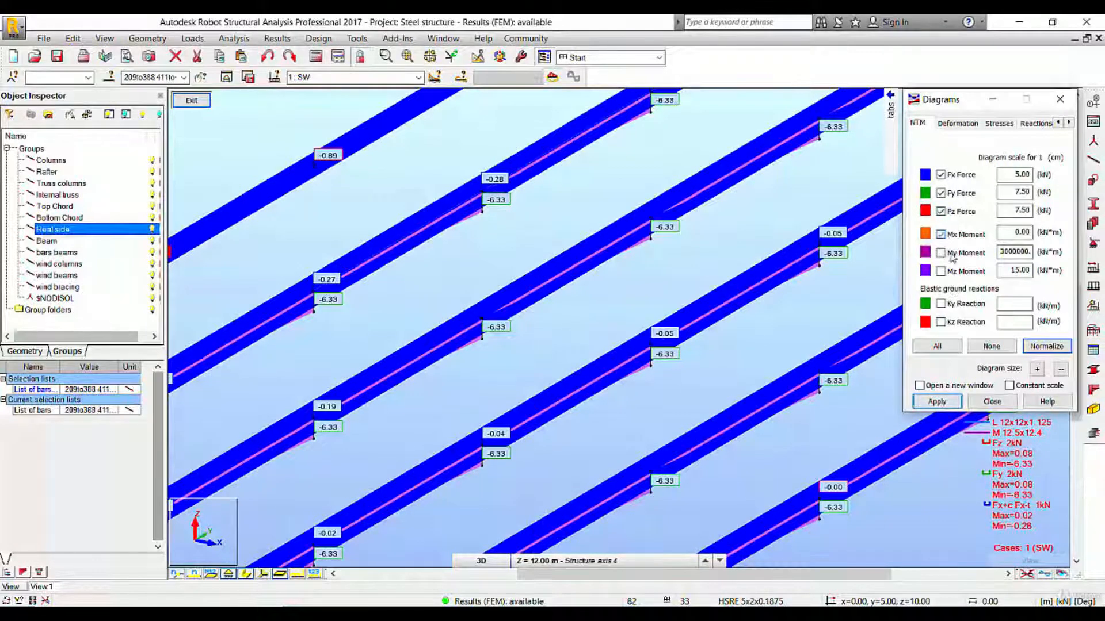
Show only the Mx moment diagram on the Real side bars, replace it with My alone and normalize the My scale
click(945, 177)
click(937, 406)
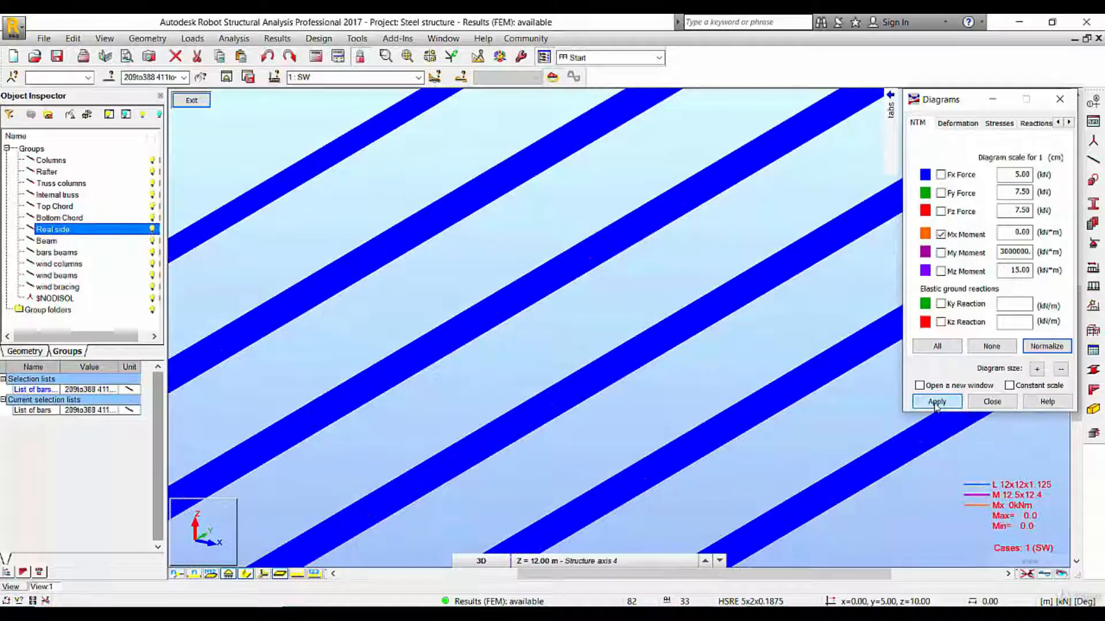
click(959, 236)
click(938, 402)
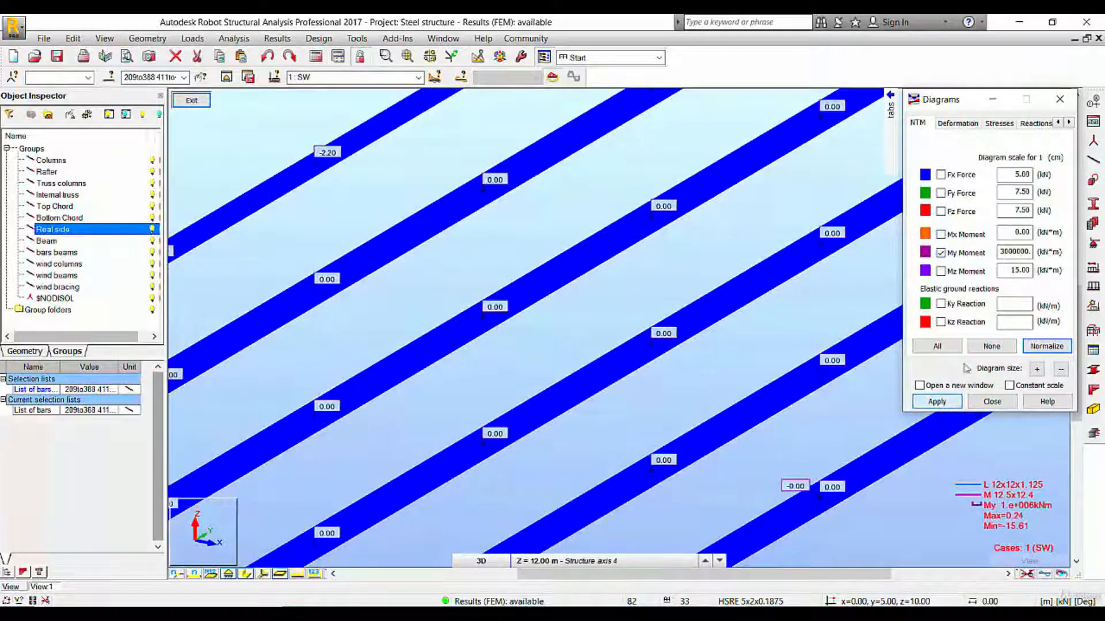
click(1047, 346)
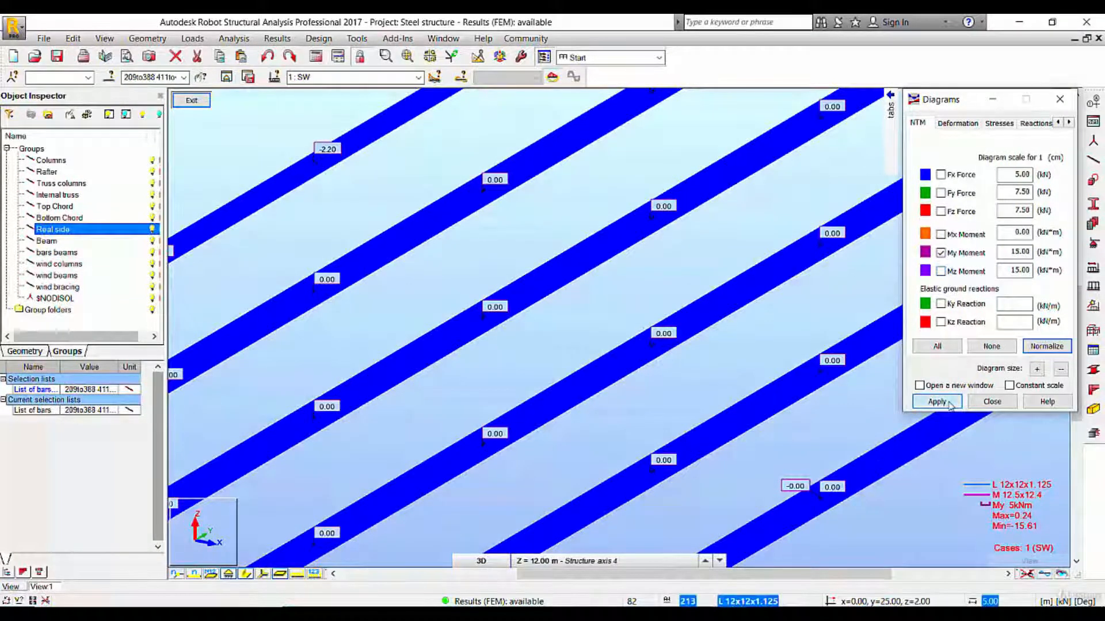
Show the Mz moment diagram alone on the Real side bars in place of My and inspect it along the wall
click(940, 271)
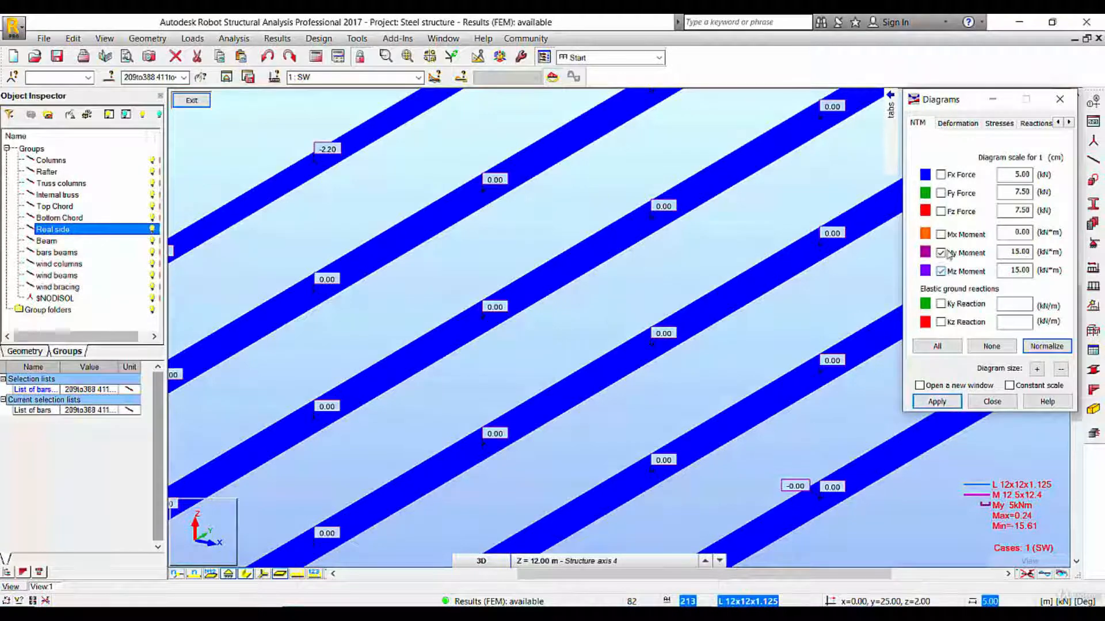
click(941, 253)
click(951, 402)
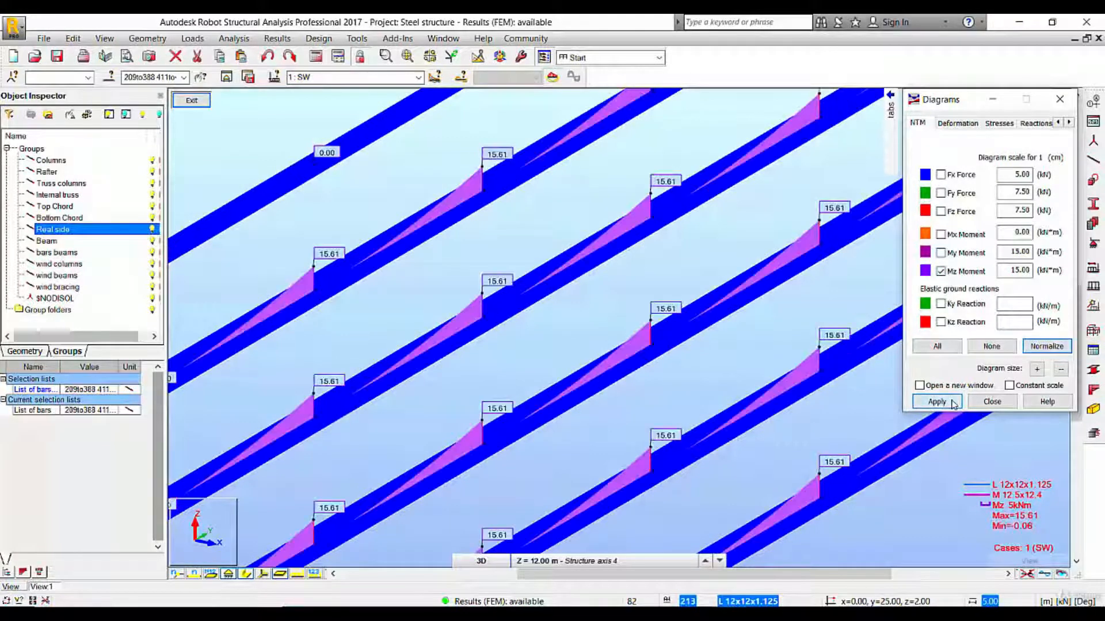
scroll(460, 372, down, 2)
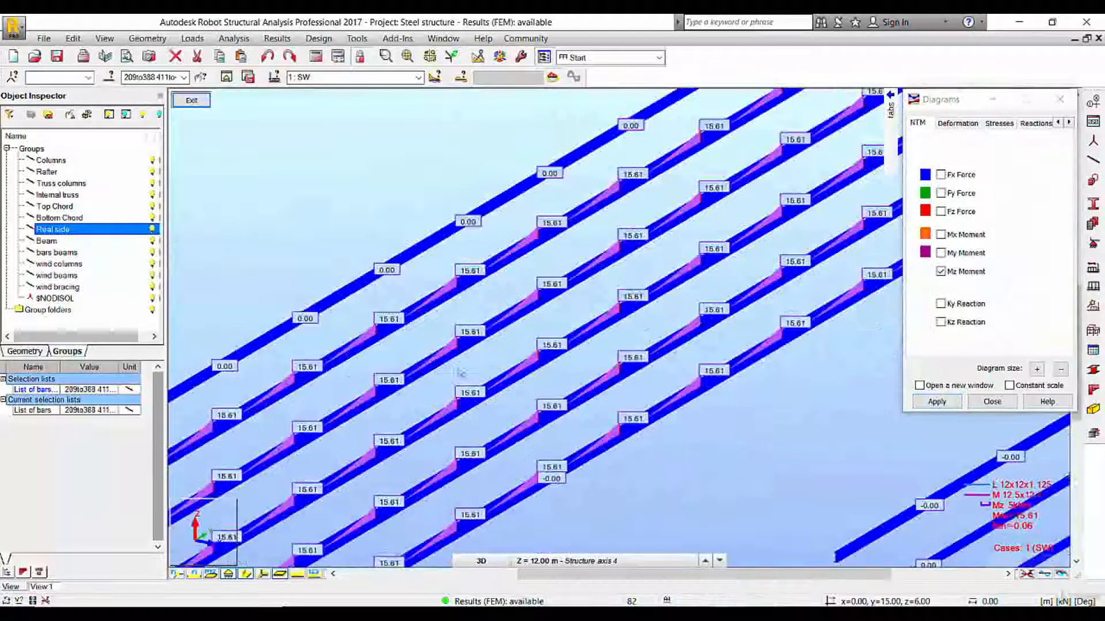
middle_drag(485, 397, 205, 484)
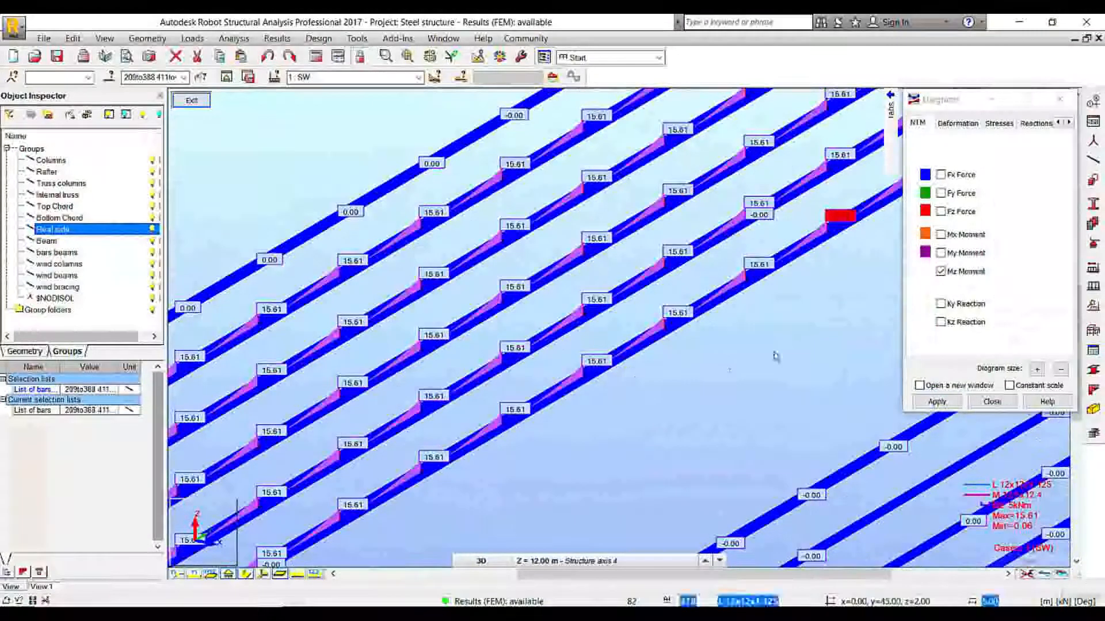
Close the diagram settings, return from the isolated Real side bars to the whole structure and clear the bar selection
click(991, 402)
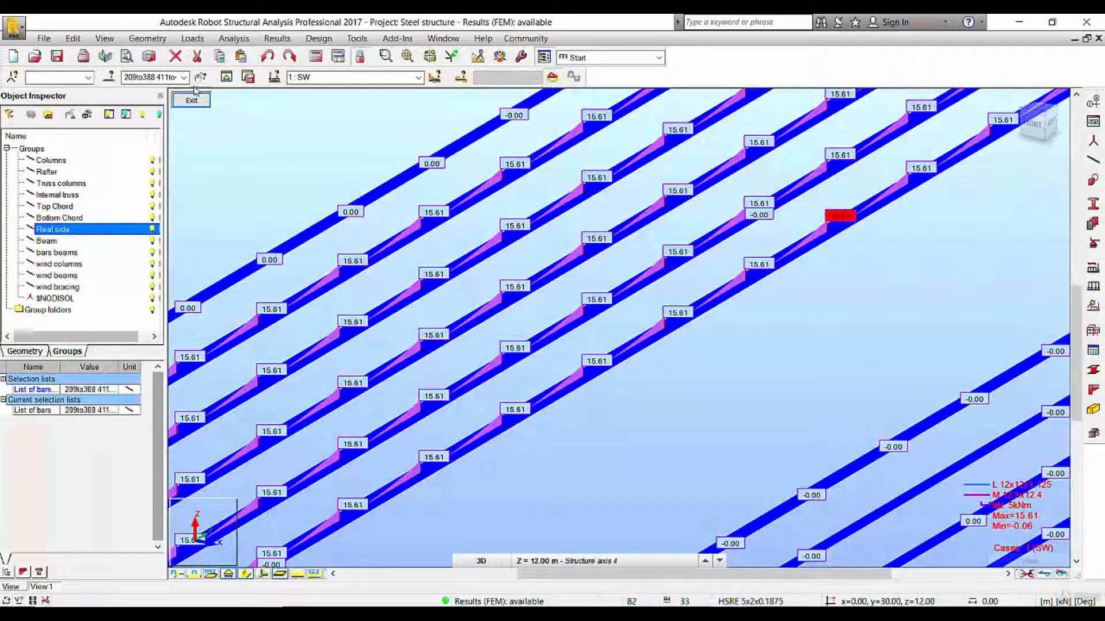
click(188, 105)
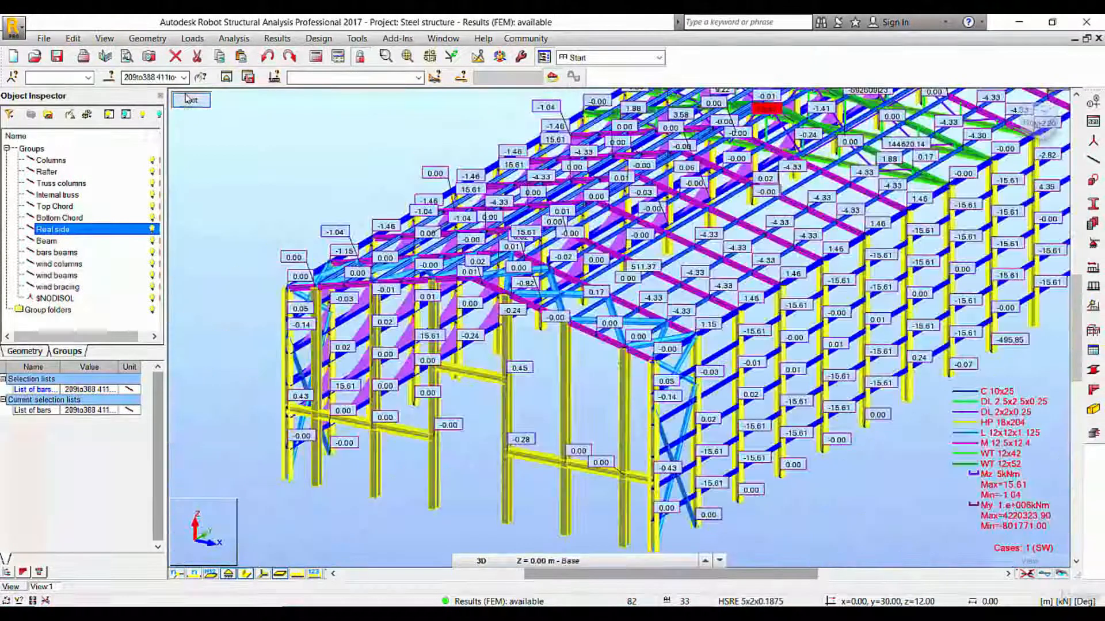
click(301, 148)
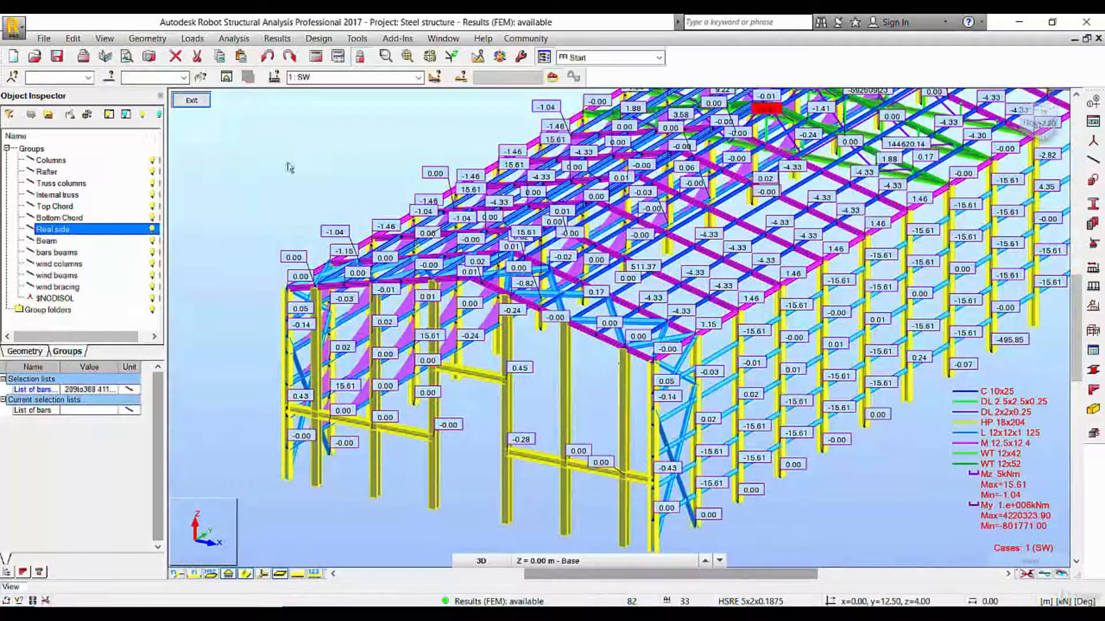
scroll(649, 195, down, 5)
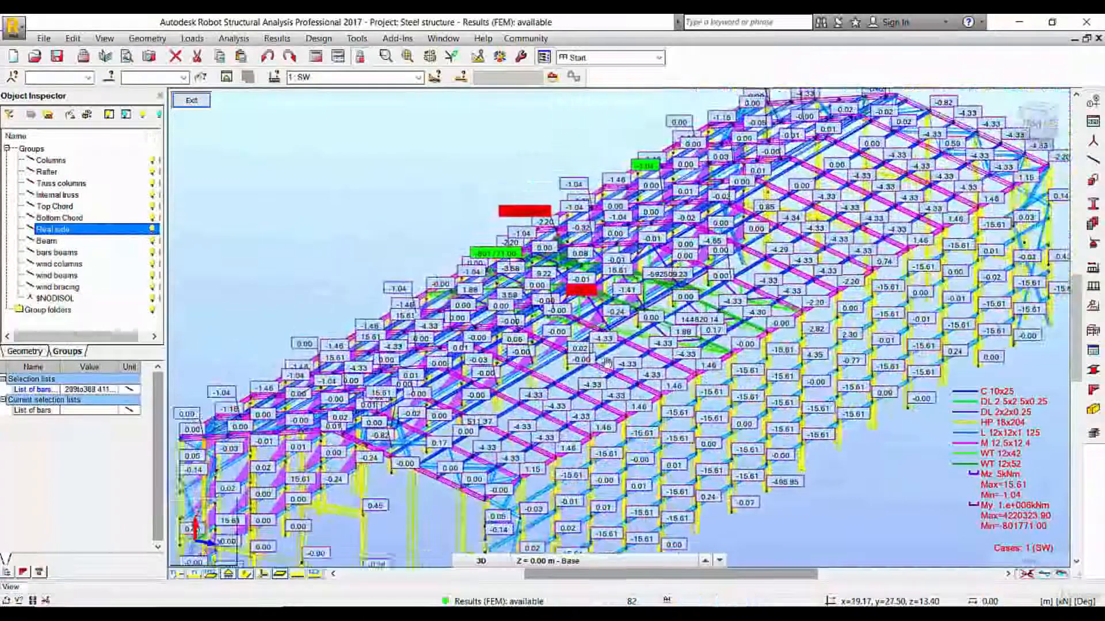
scroll(717, 245, down, 2)
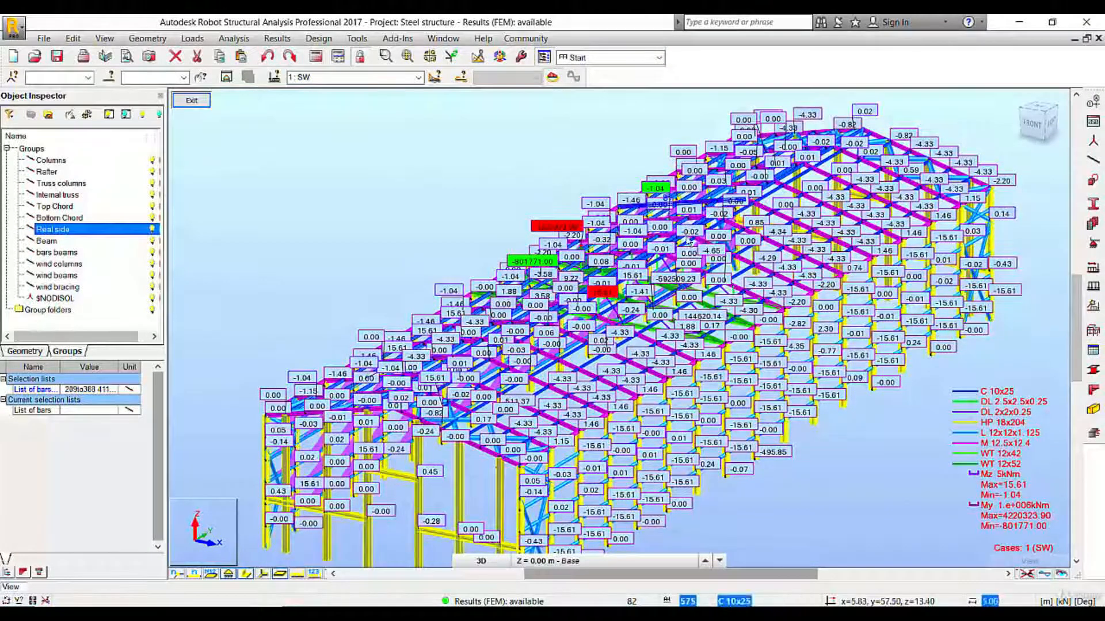
middle_drag(688, 235, 753, 194)
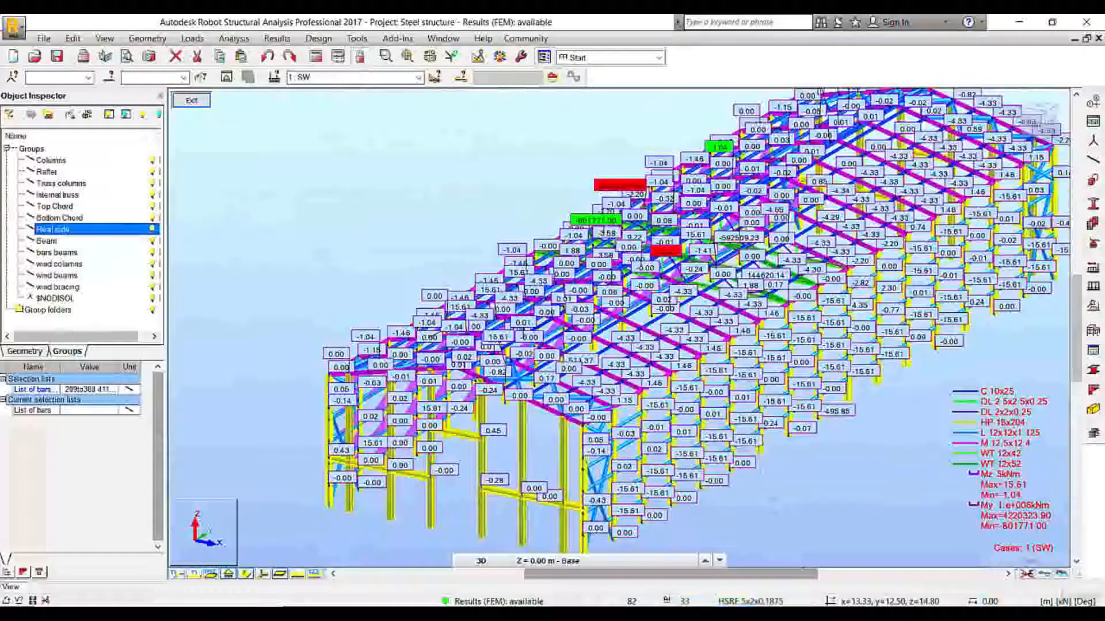